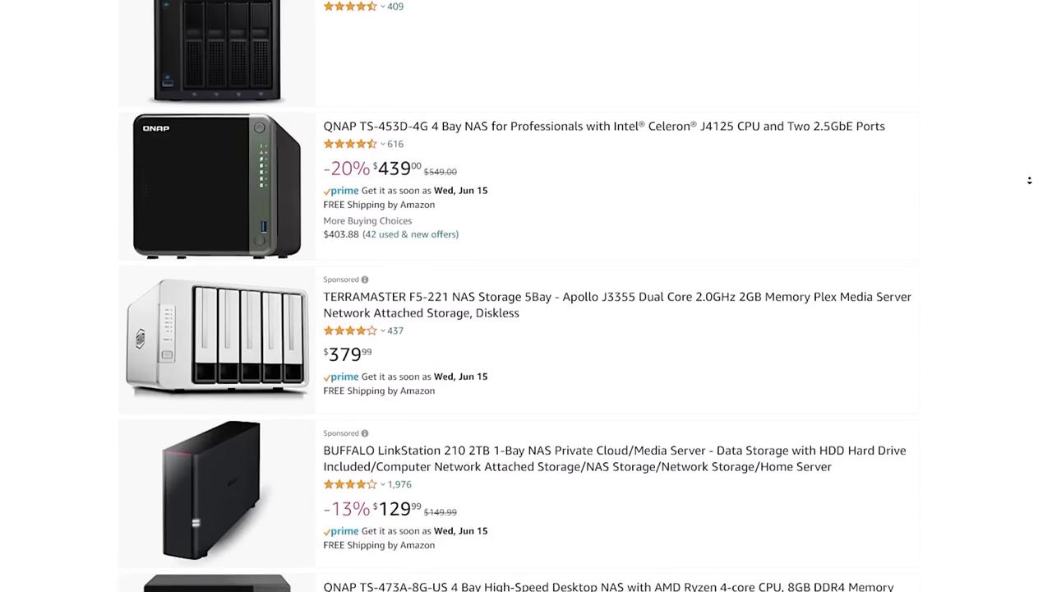
- Scroll through the Amazon listing of prebuilt NAS units and their prices
scroll(1029, 180, down, 3)
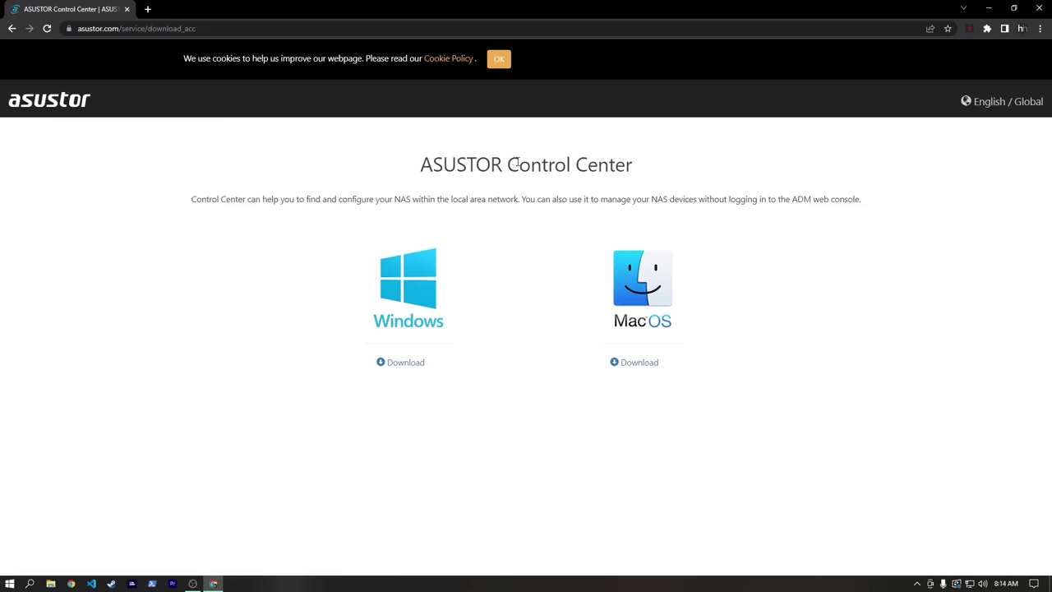
- Download Control Center for Windows, position its window, and scan the network for the AS1104T NAS
click(394, 362)
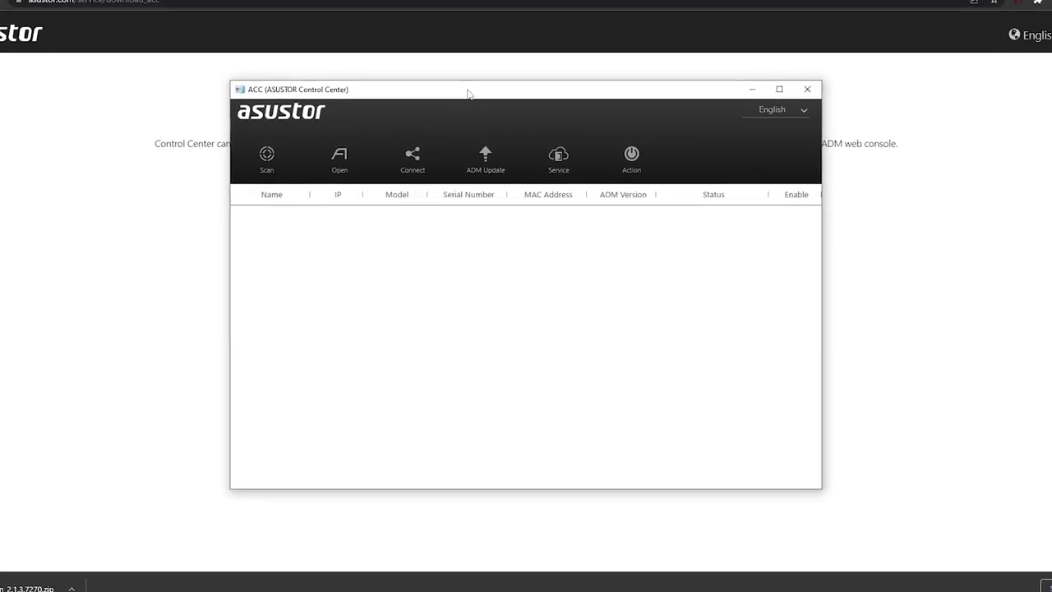
drag(468, 92, 458, 128)
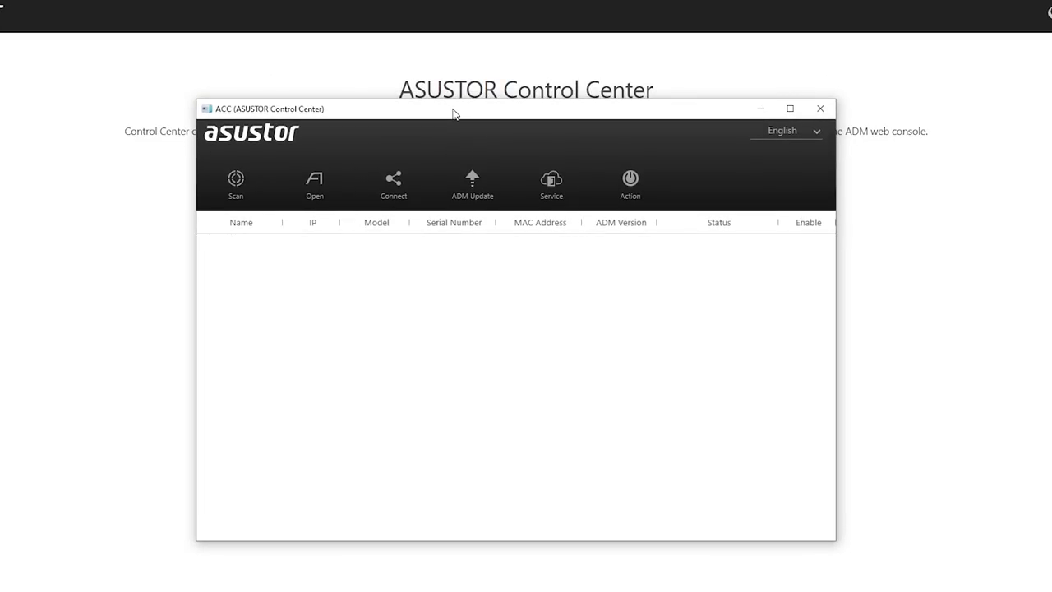
click(236, 187)
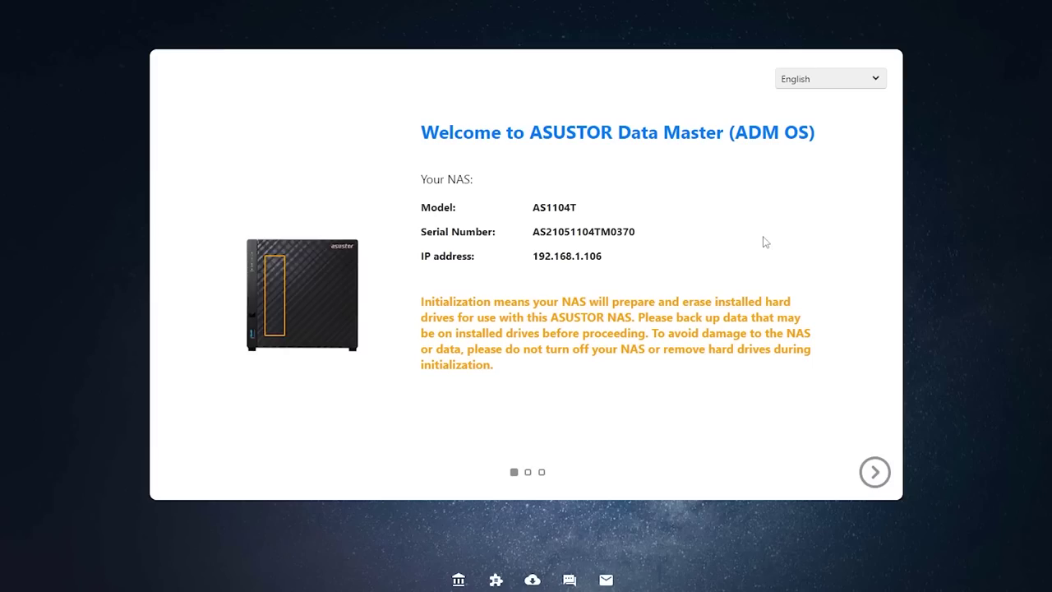
- Run the recommended live ADM update, choose the Dark theme, and pick 1-Click Setup
click(874, 472)
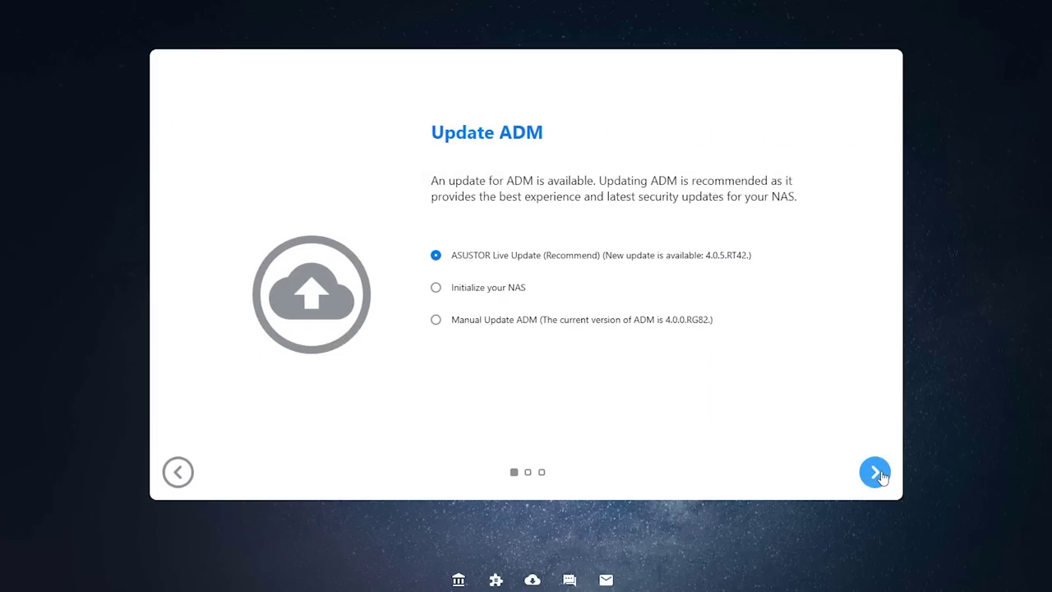
click(876, 473)
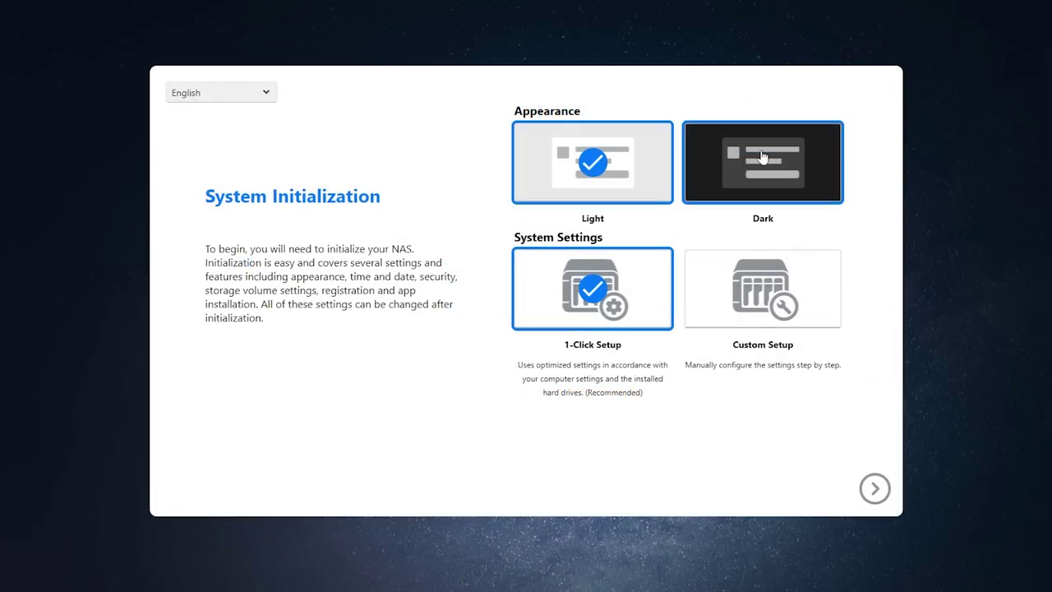
click(762, 157)
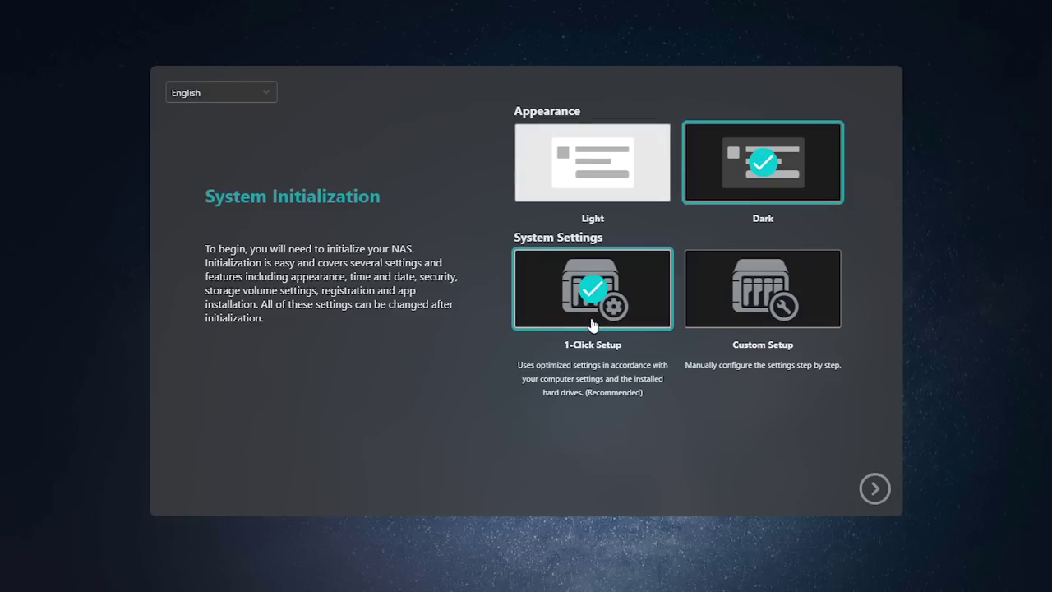
click(775, 299)
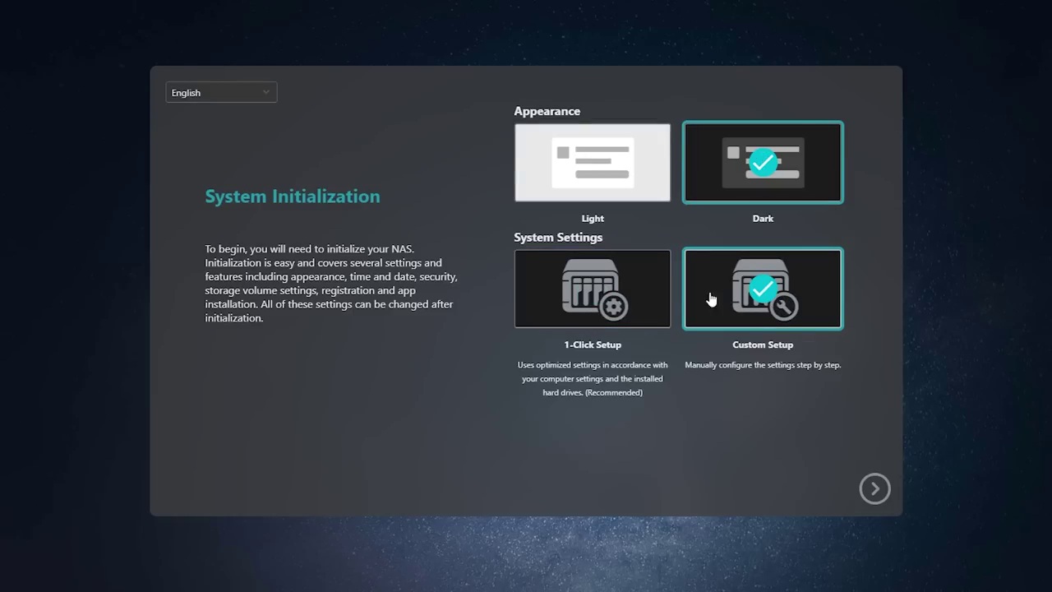
click(607, 299)
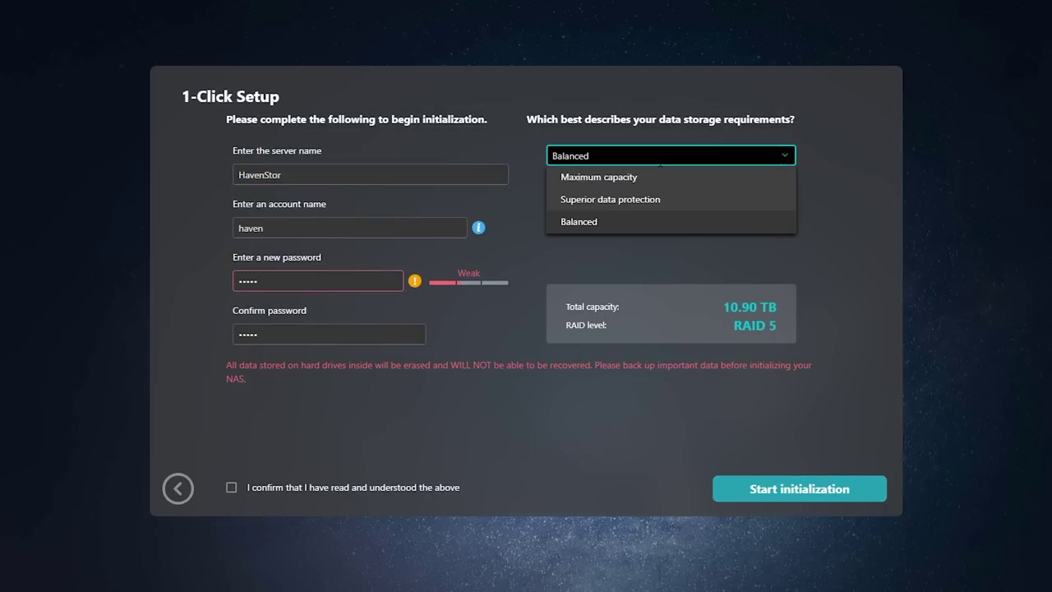
- Compare Maximum capacity and Superior RAID 6, then settle on Balanced RAID 5 storage
click(645, 175)
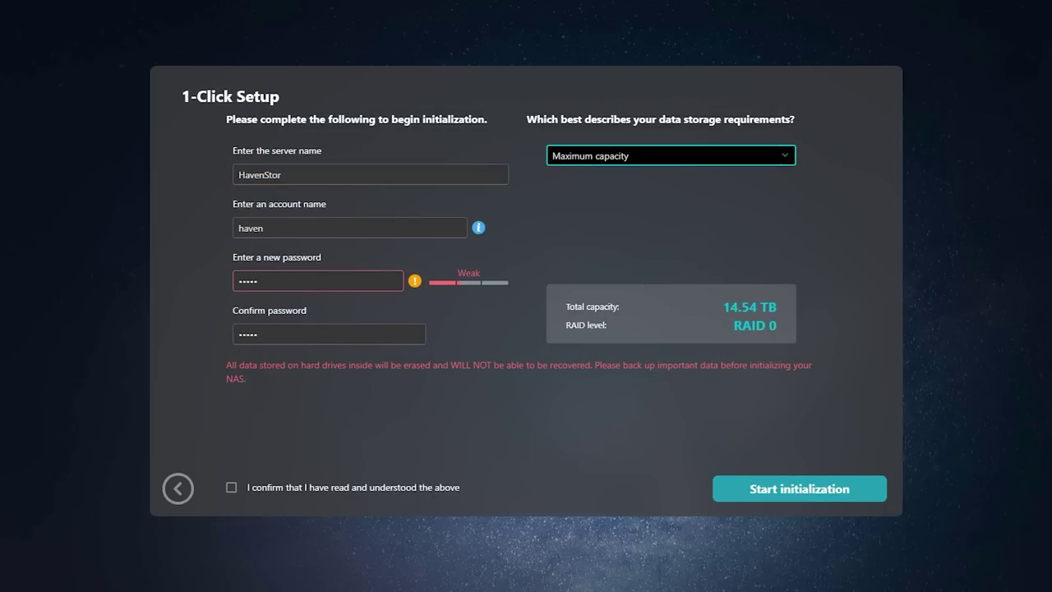
click(592, 156)
click(595, 206)
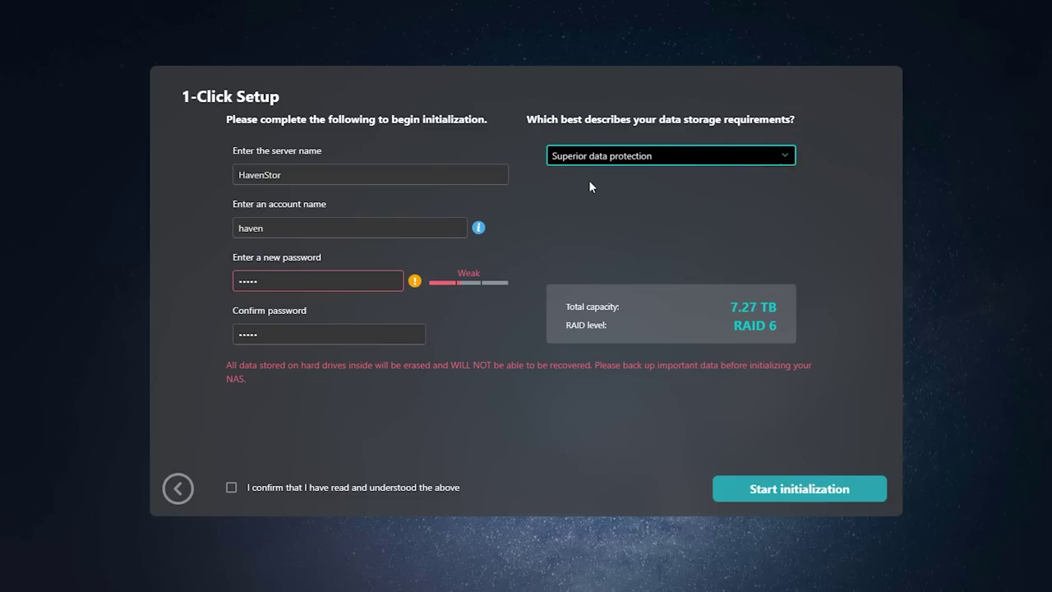
click(786, 157)
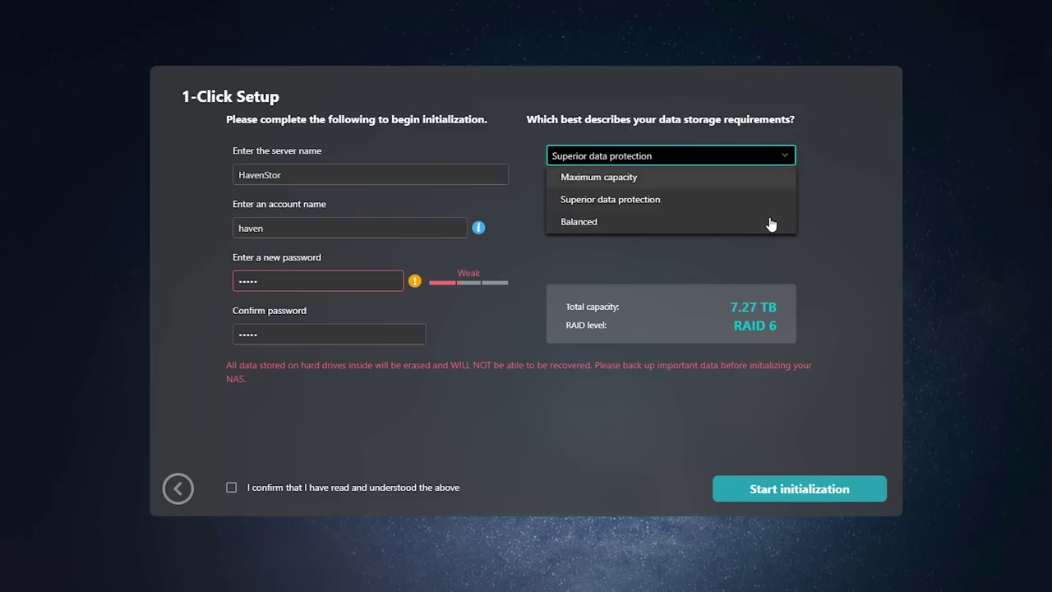
click(770, 220)
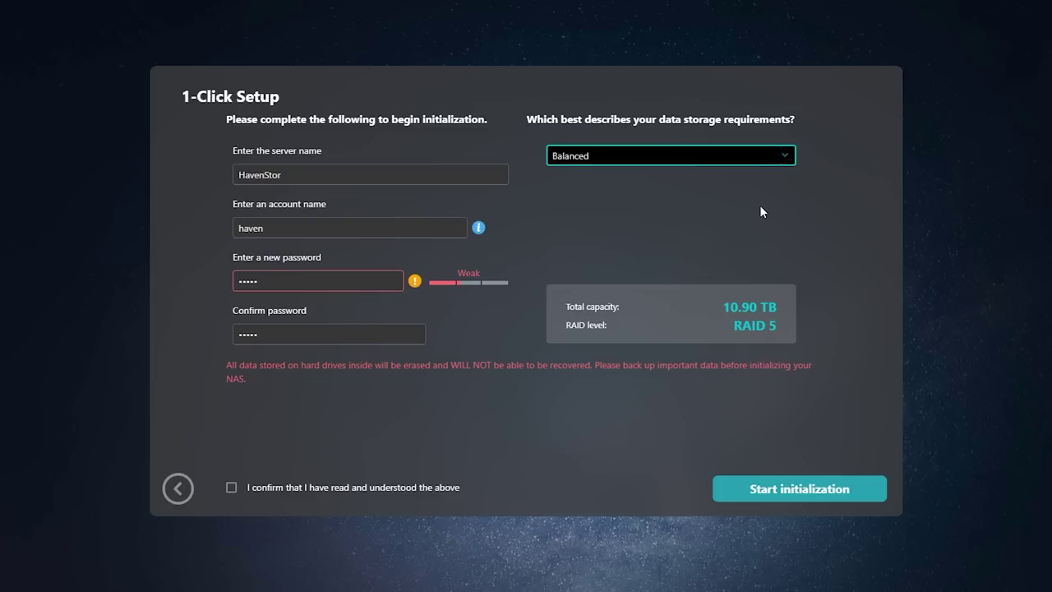
- Acknowledge the data-erase warning, use a stronger password, and start initializing the NAS
click(233, 488)
mouse_move(416, 282)
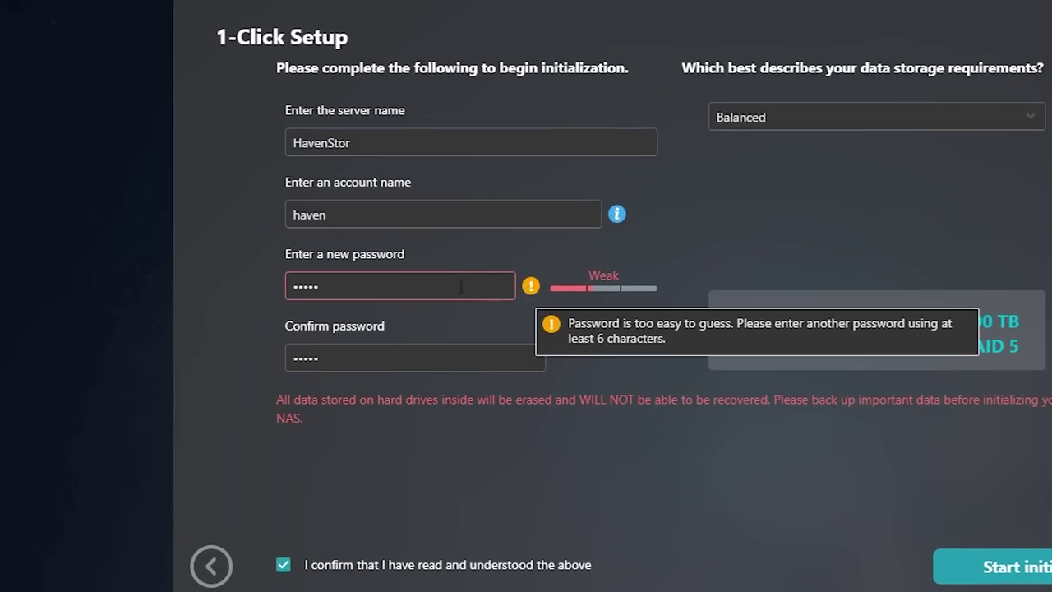
click(460, 286)
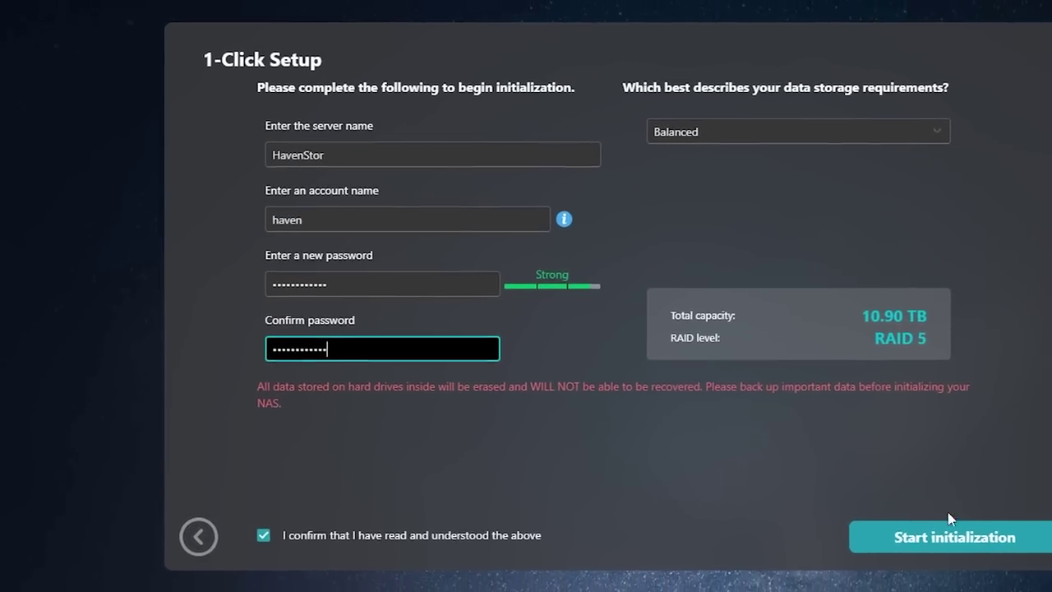
click(1040, 564)
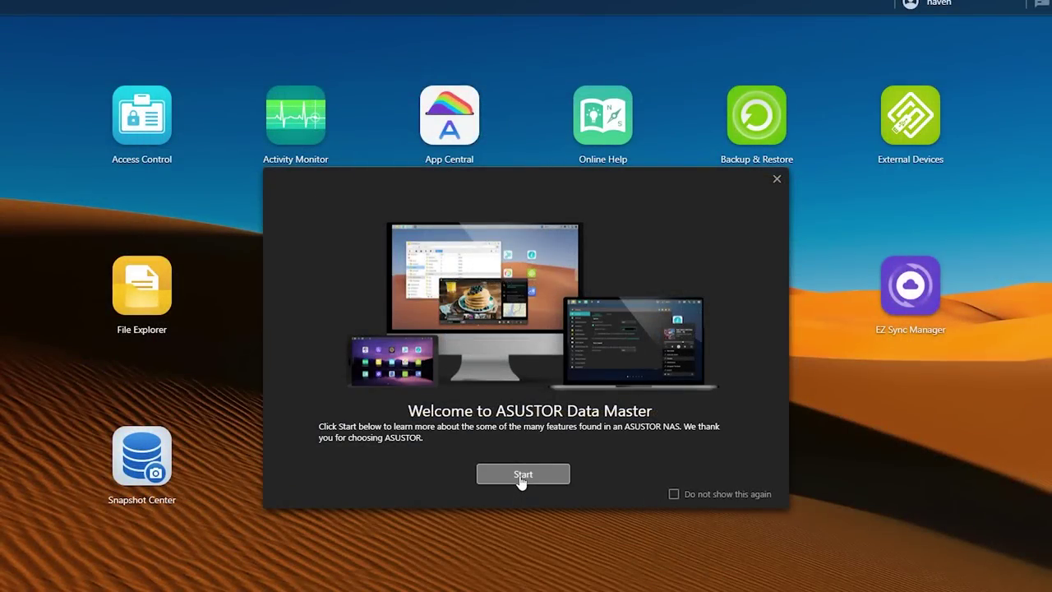
- Go through the ADM welcome tour pages and dismiss the ransomware security announcement
click(521, 478)
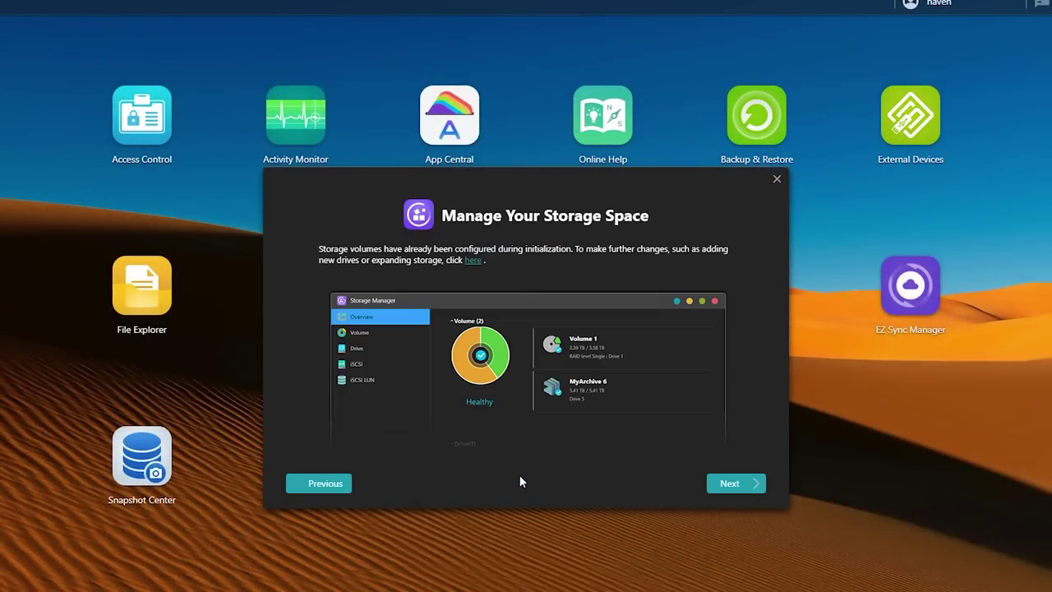
click(734, 487)
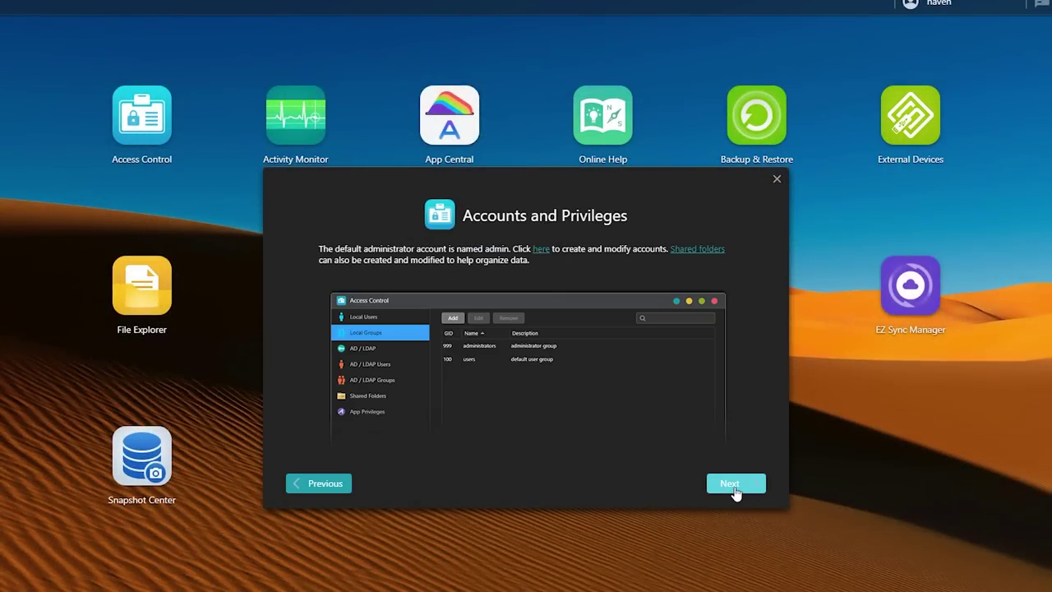
click(745, 488)
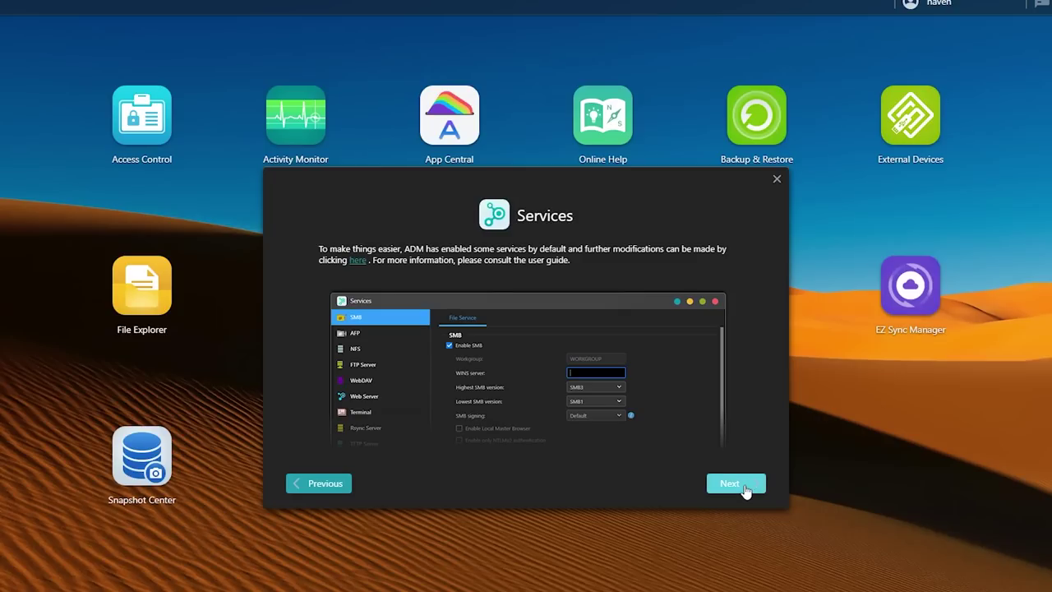
click(745, 487)
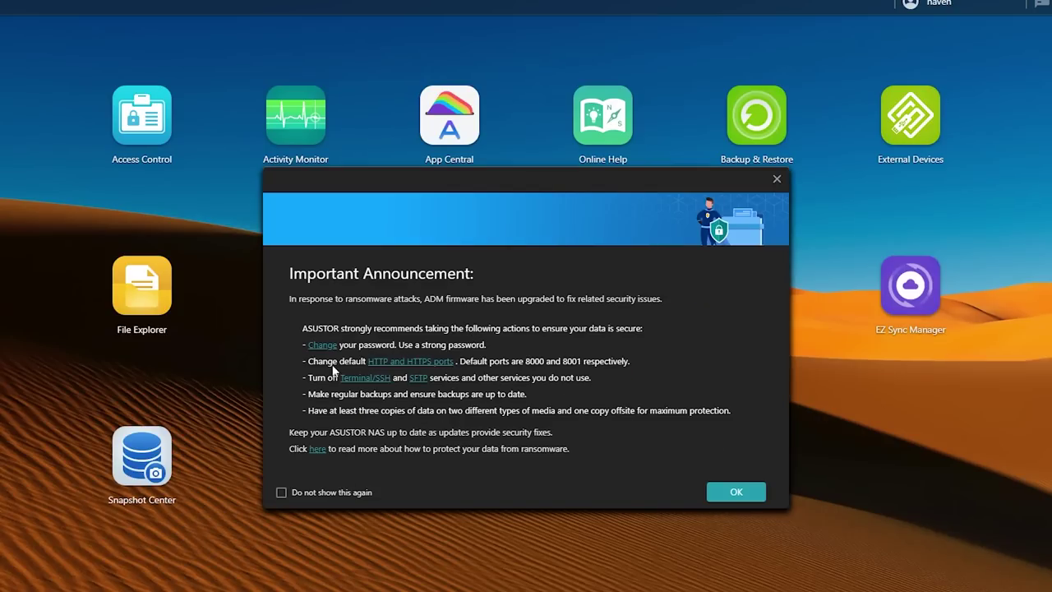
click(410, 361)
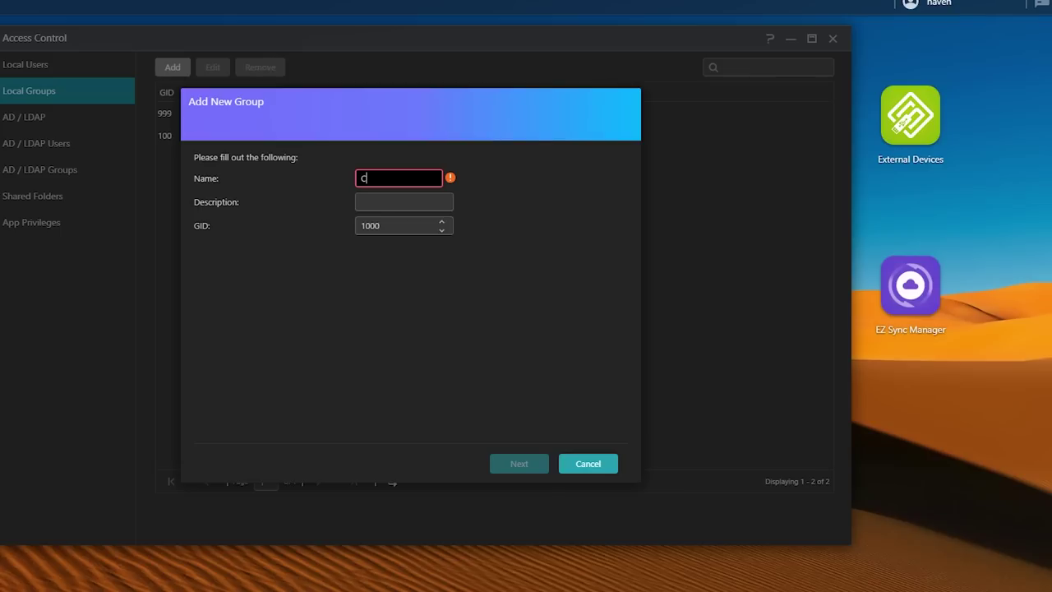
- Leave the storage overview and launch App Central to its Top Apps list
text(ool)
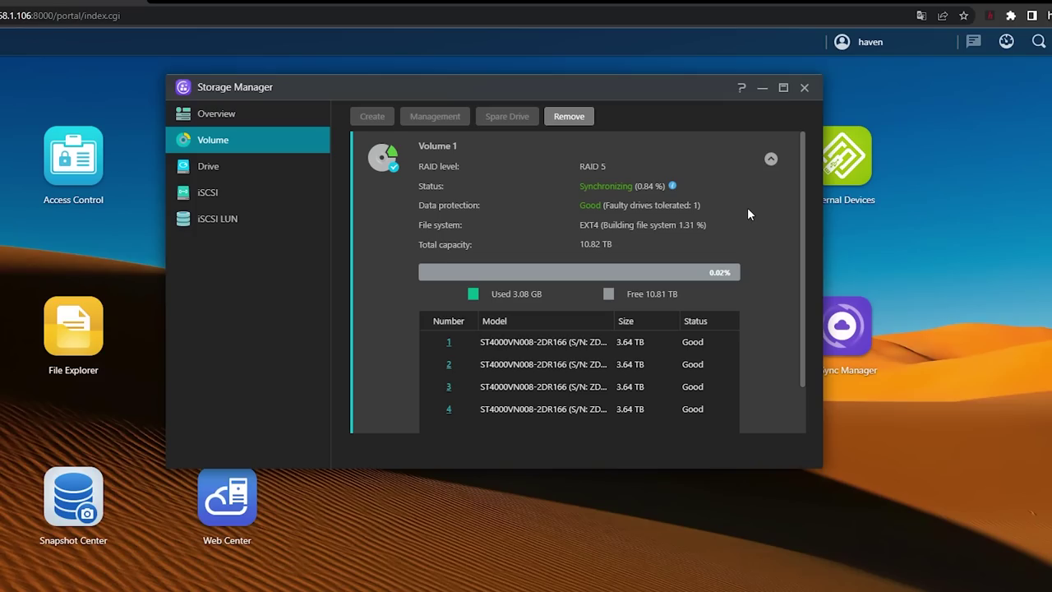
scroll(747, 212, down, 1)
scroll(748, 212, up, 1)
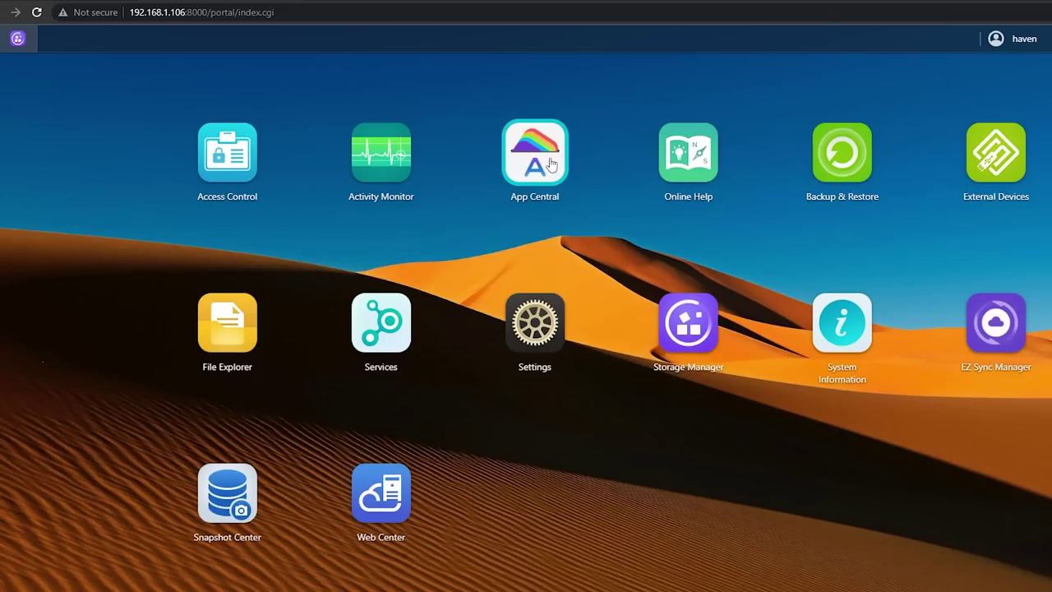
click(551, 164)
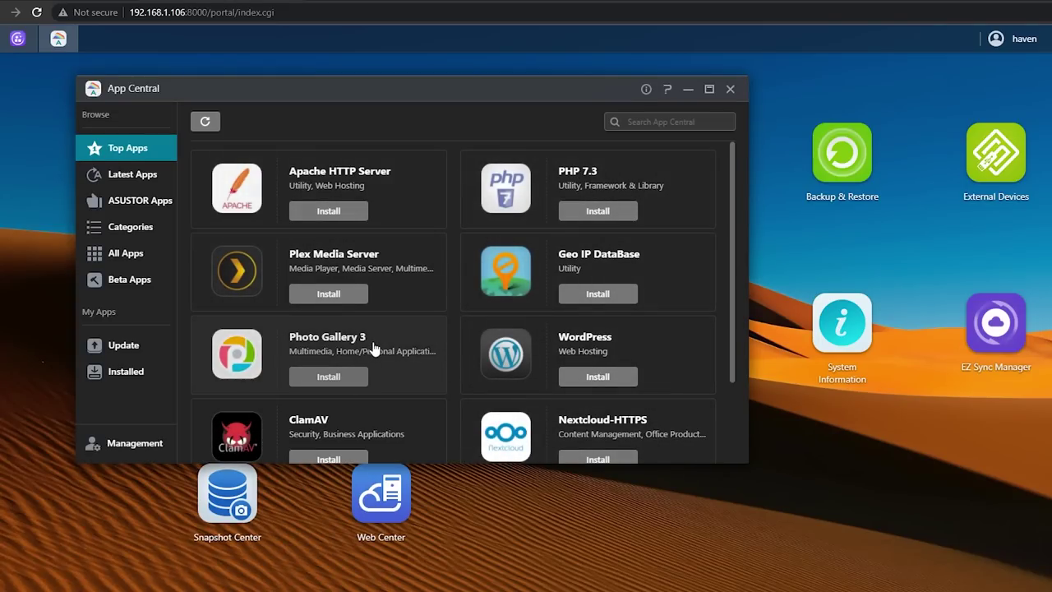
- Browse Latest Apps and All Apps, then expand Surveillance Center's full description
drag(733, 314, 736, 412)
scroll(650, 253, up, 1)
click(99, 176)
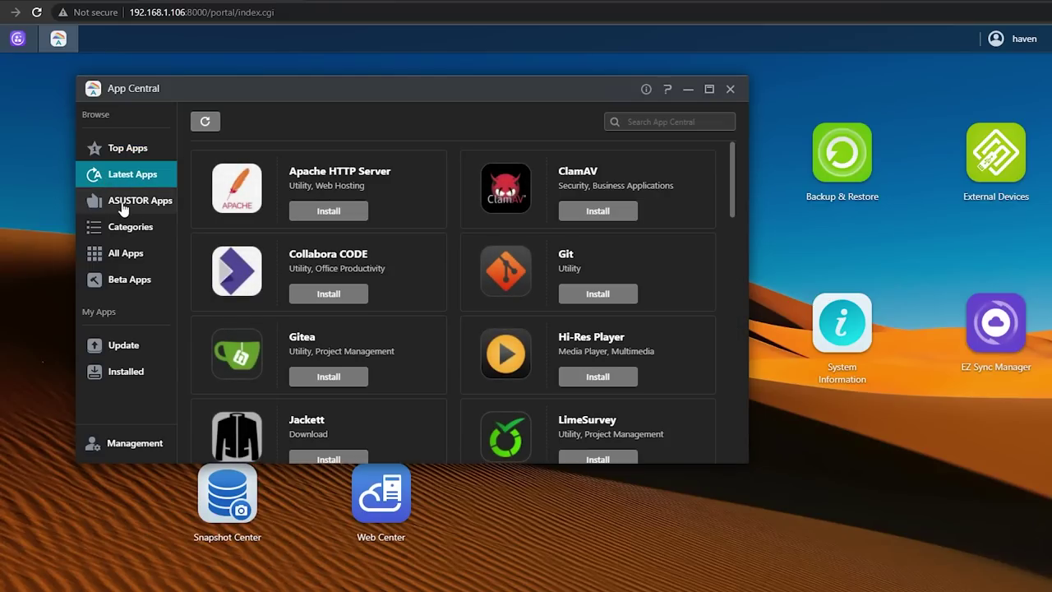
click(121, 251)
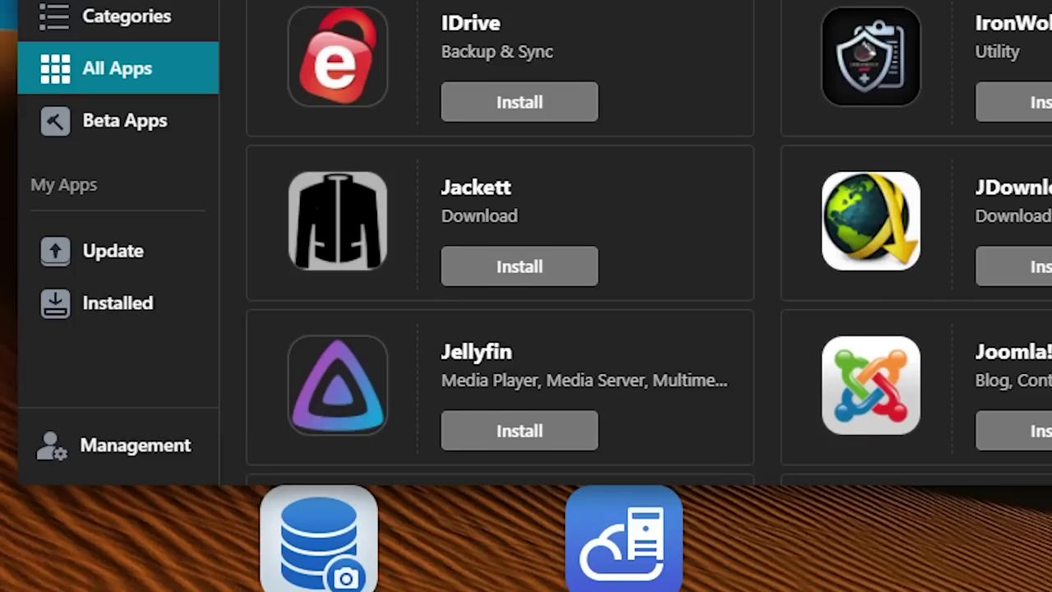
scroll(768, 511, down, 10)
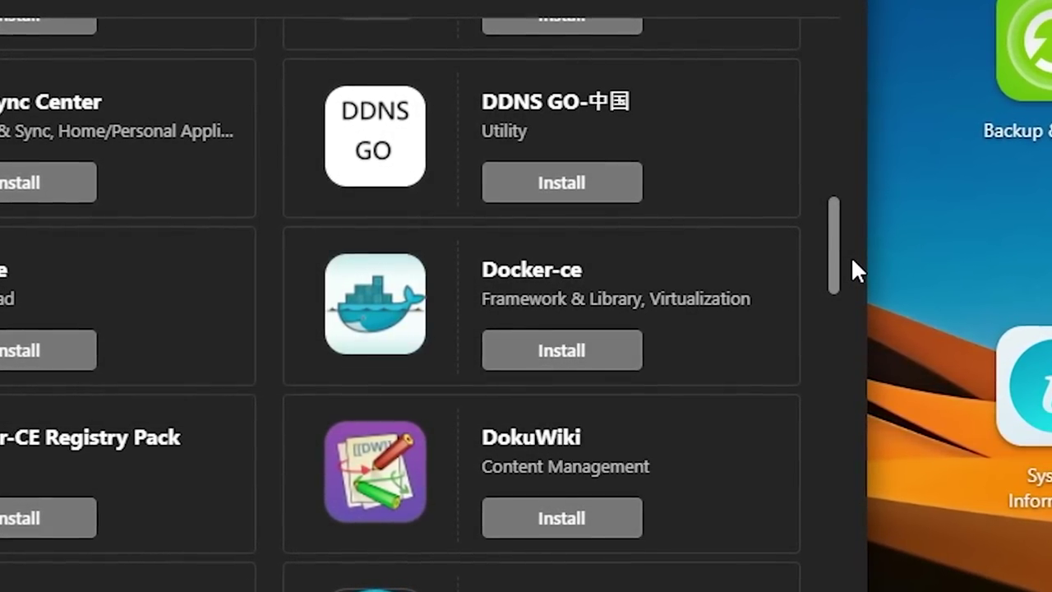
scroll(854, 254, down, 2)
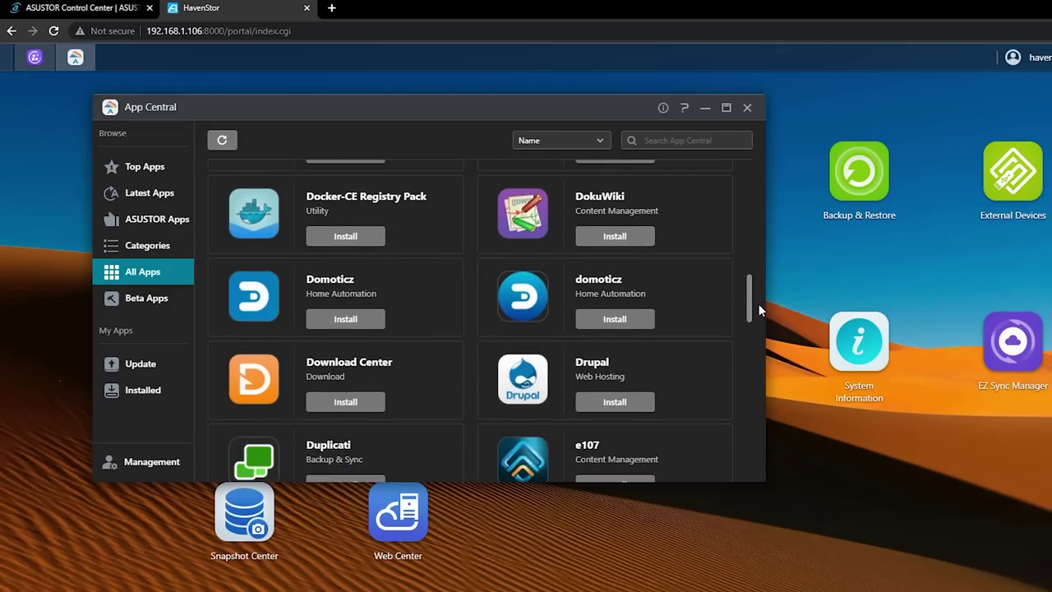
drag(757, 303, 759, 327)
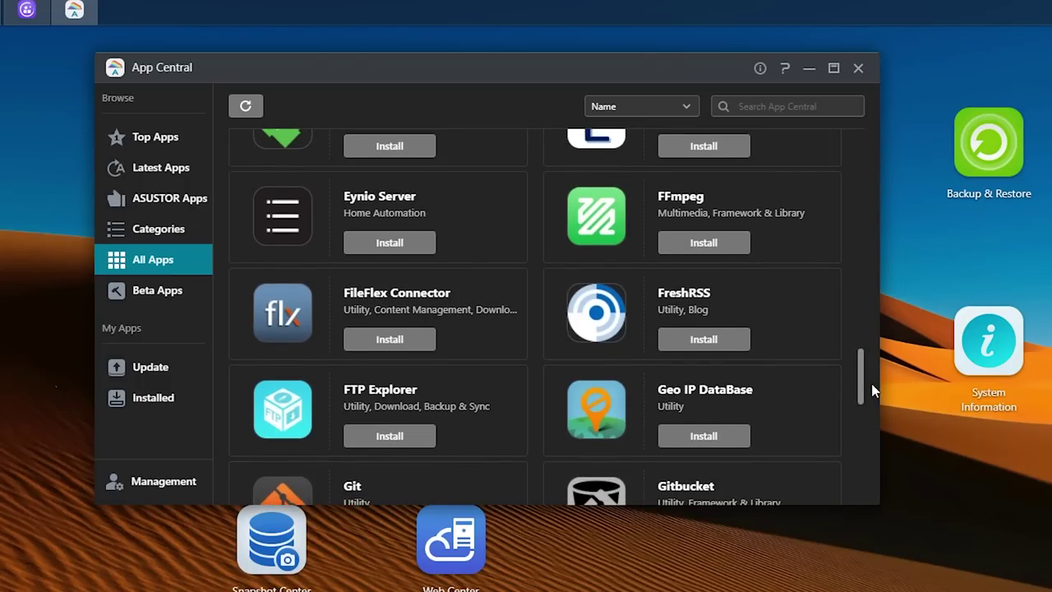
scroll(871, 403, down, 3)
scroll(870, 407, down, 2)
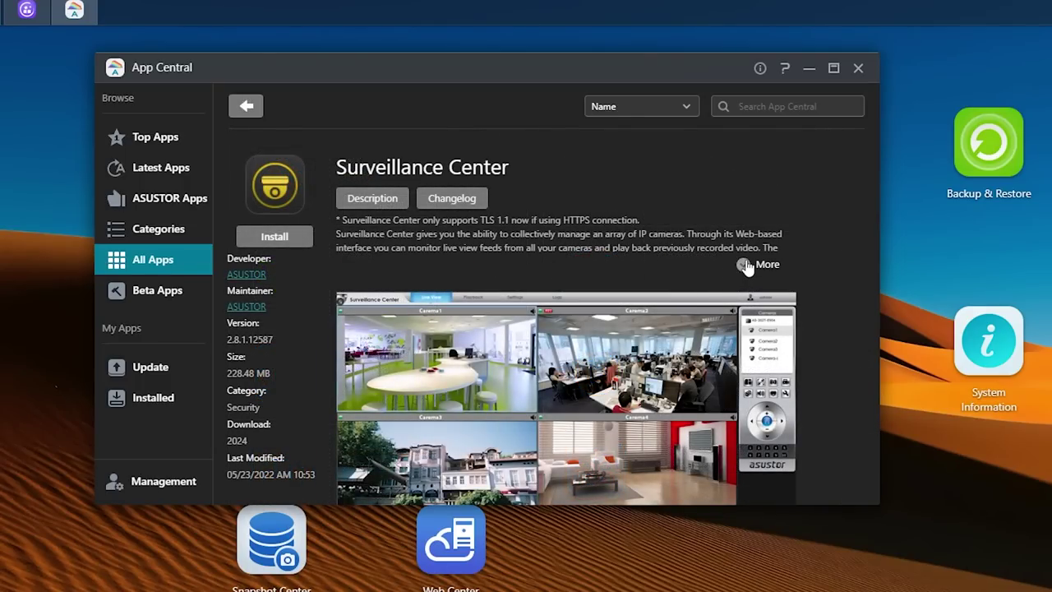
click(747, 265)
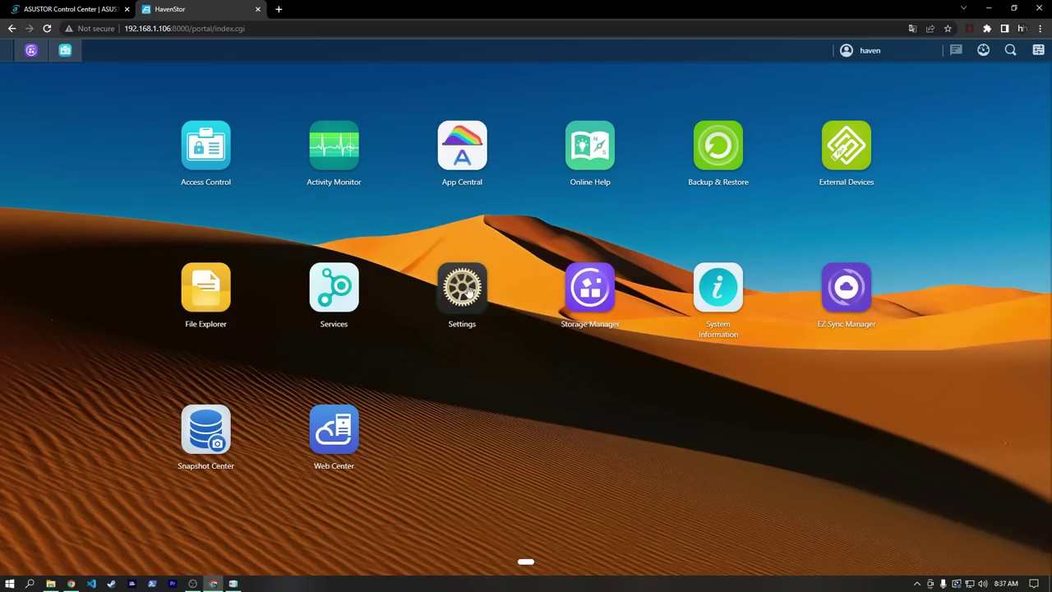
- Open ADM Settings and view the Network settings page
click(468, 291)
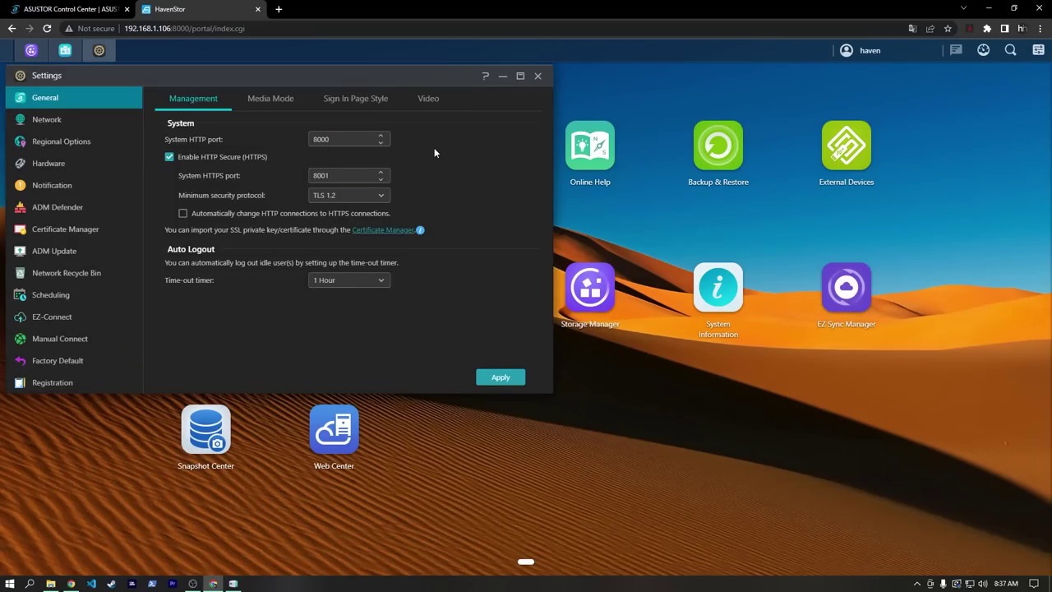
click(59, 124)
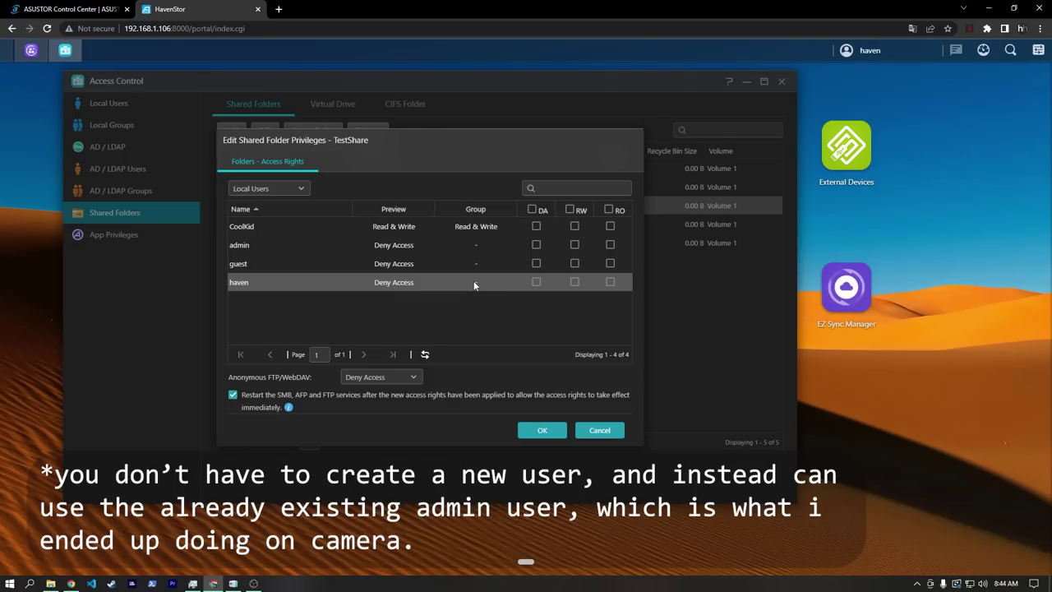
- Grant the last user Read & Write on TestShare, then connect Windows to the NAS shares
click(574, 281)
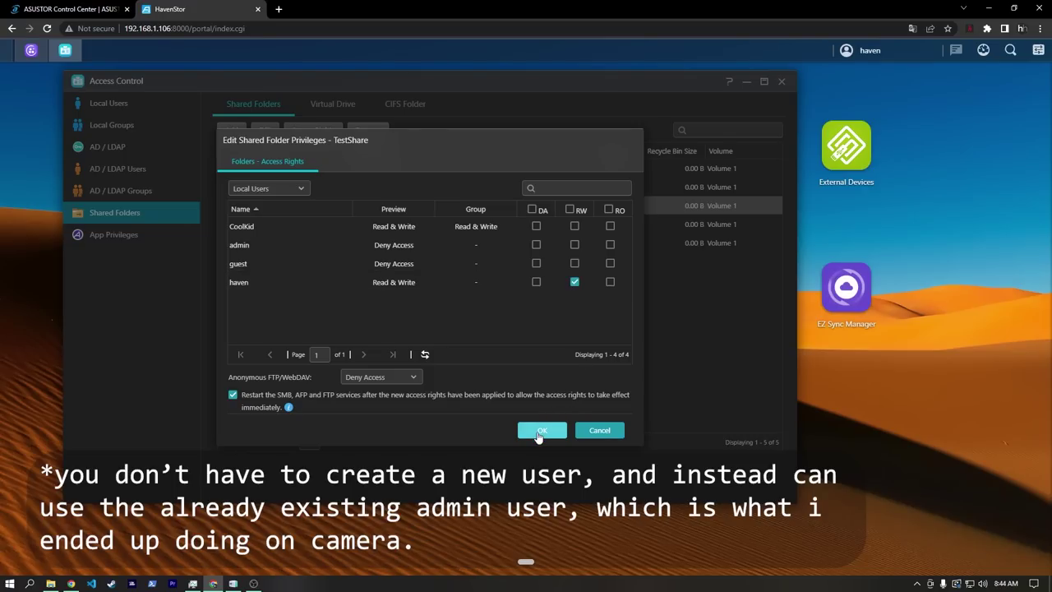
click(539, 432)
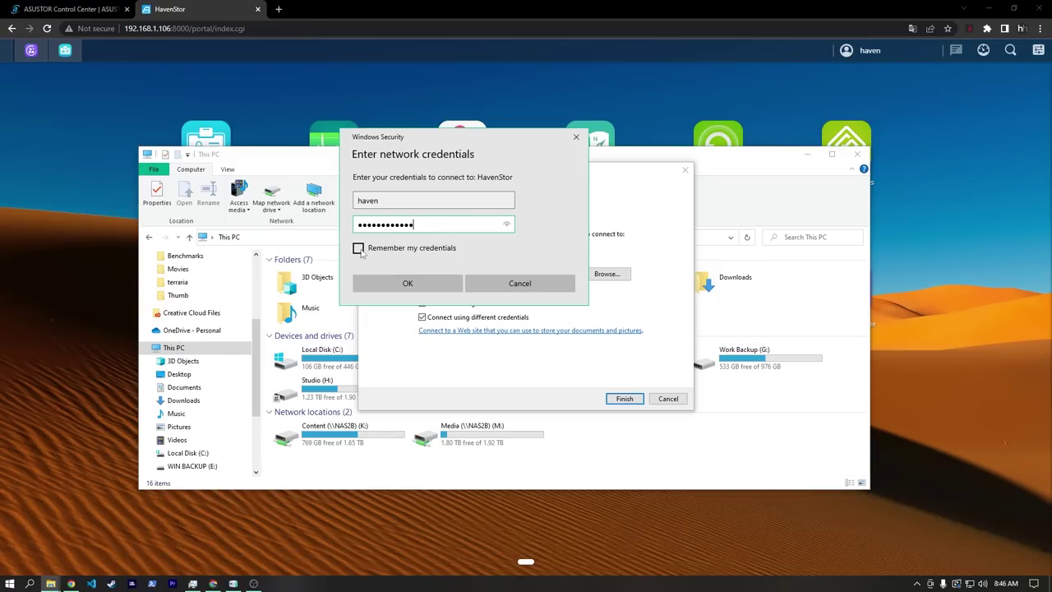
click(411, 282)
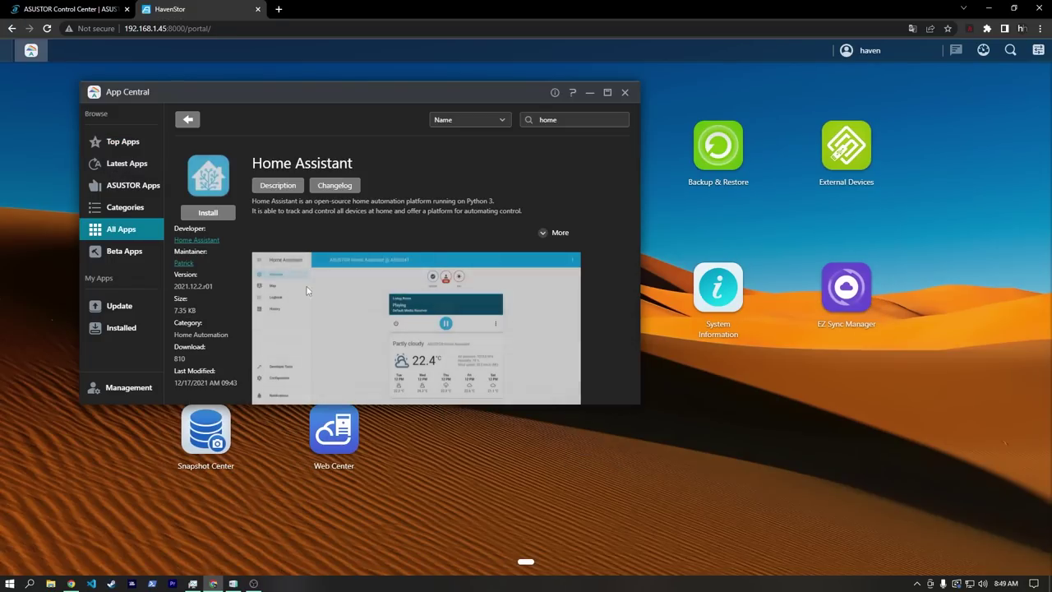
- Install Home Assistant with its Docker-ce prerequisite and launch it on port 8123
click(210, 212)
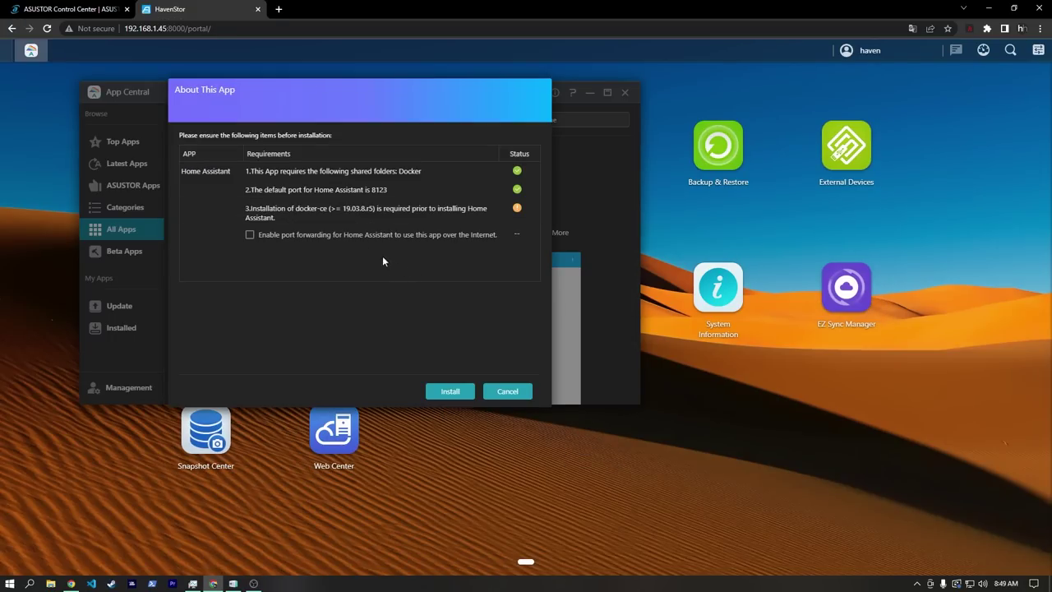
click(347, 212)
click(293, 291)
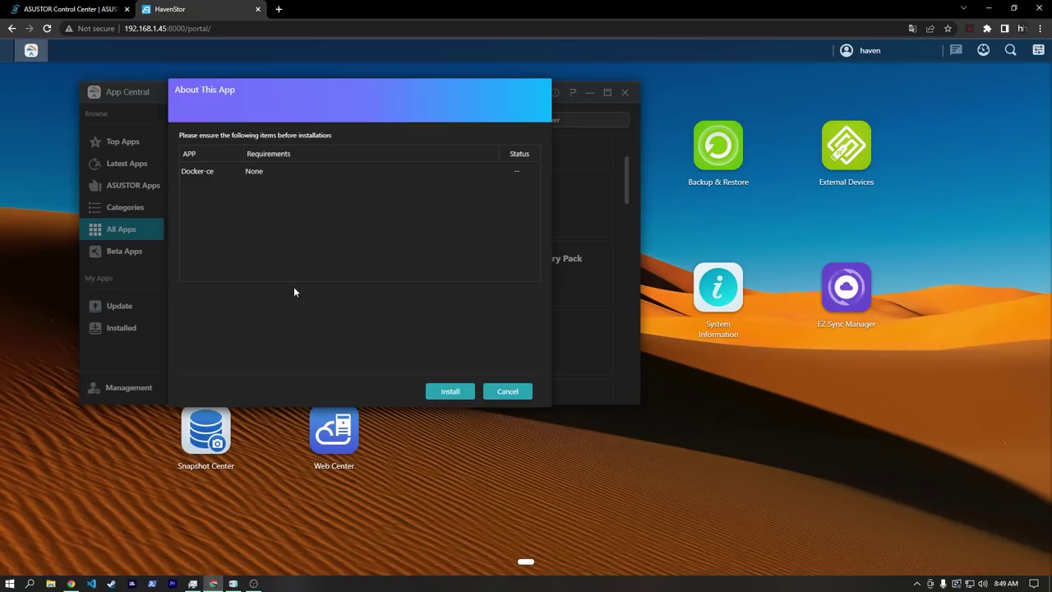
click(450, 393)
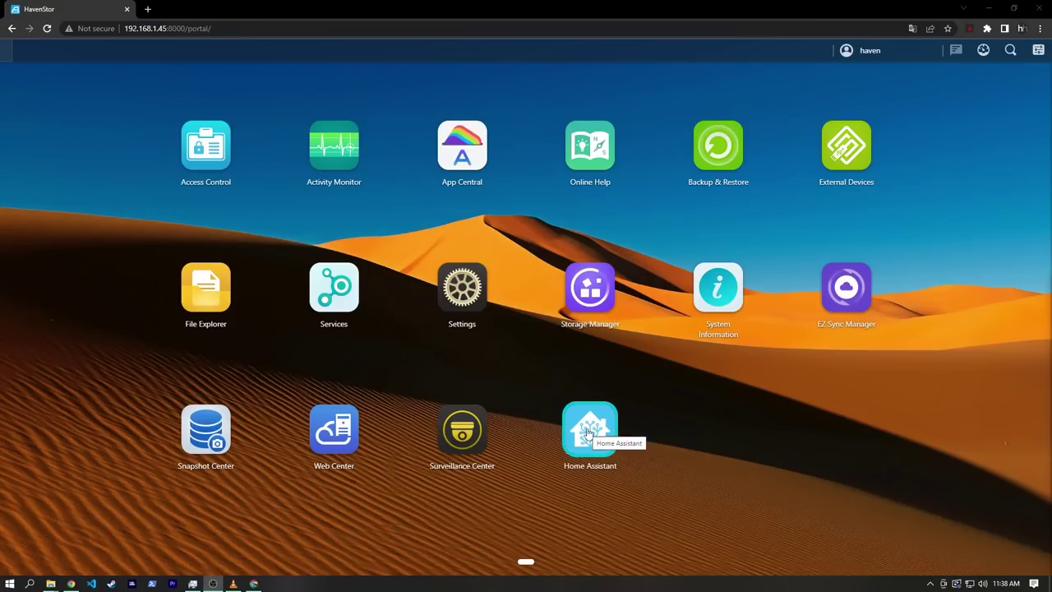
click(589, 430)
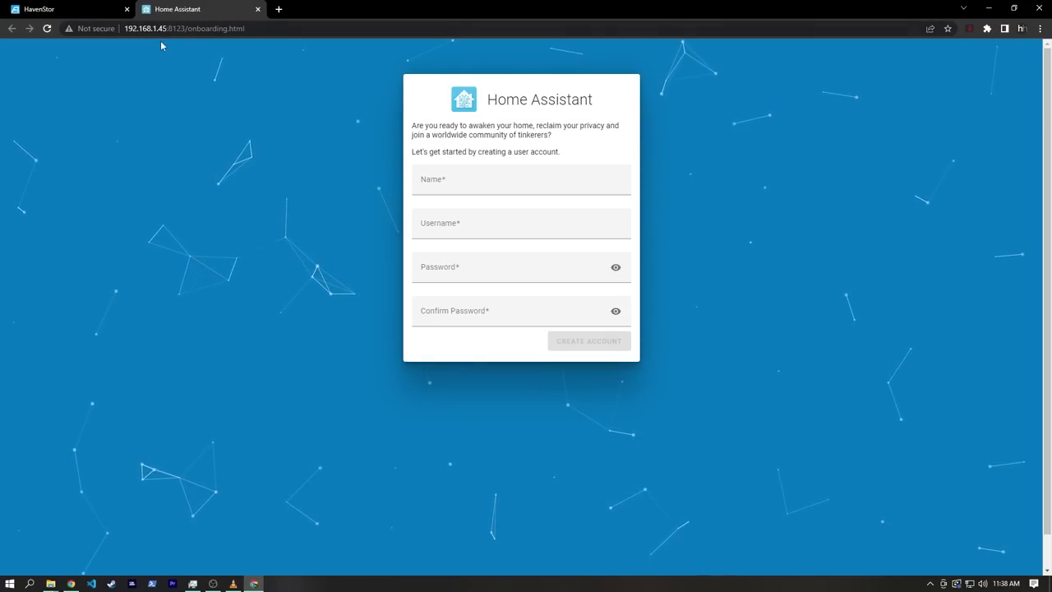
- Choose /share/Plex/Library for the library, then play 'Beach Aerial Footage Taken by a Drone' full screen
click(476, 179)
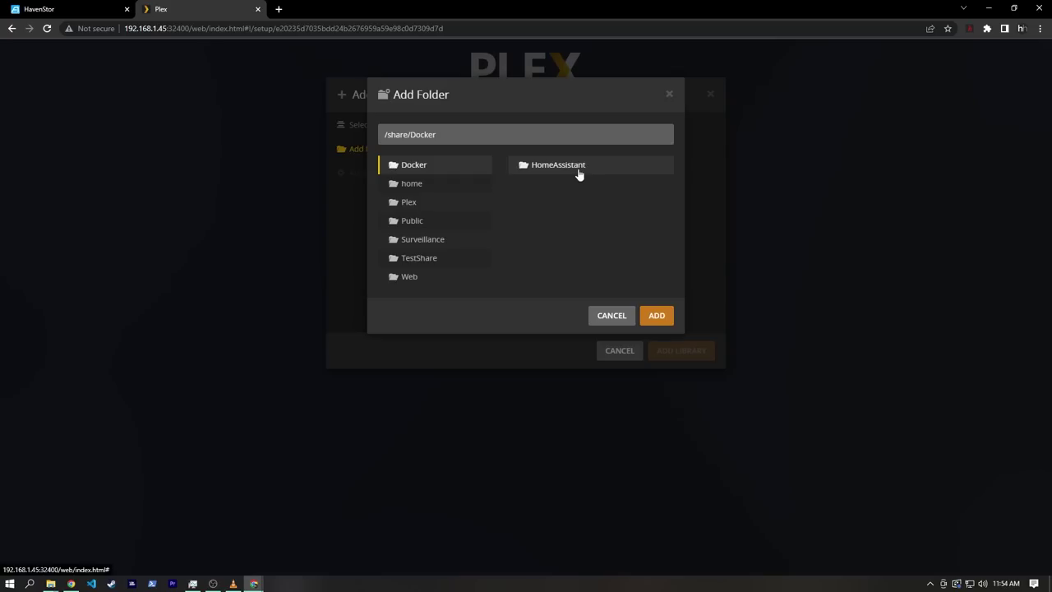
click(415, 203)
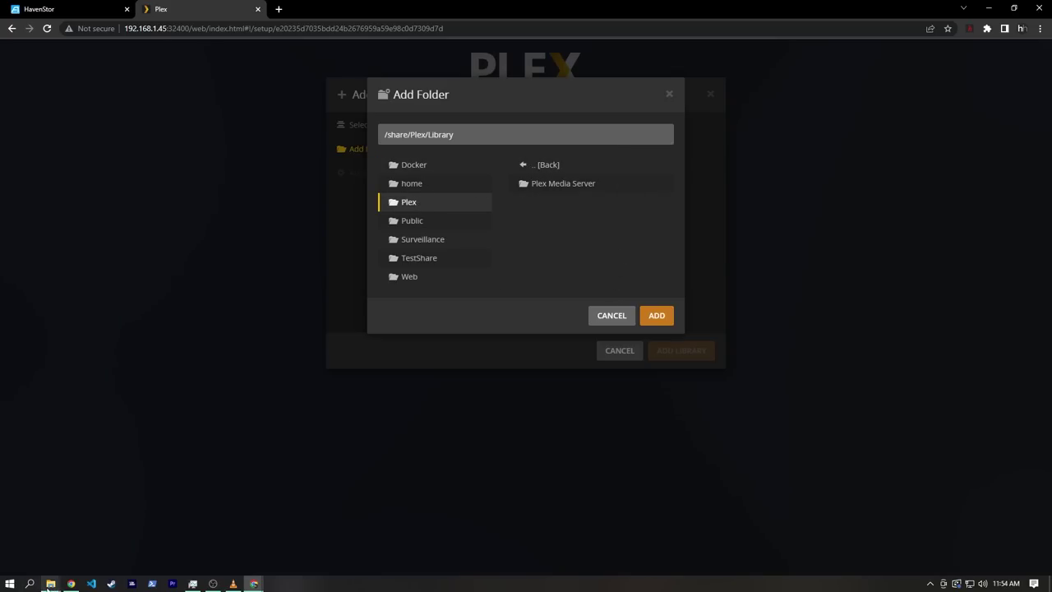
mouse_move(51, 583)
click(114, 552)
right_click(346, 389)
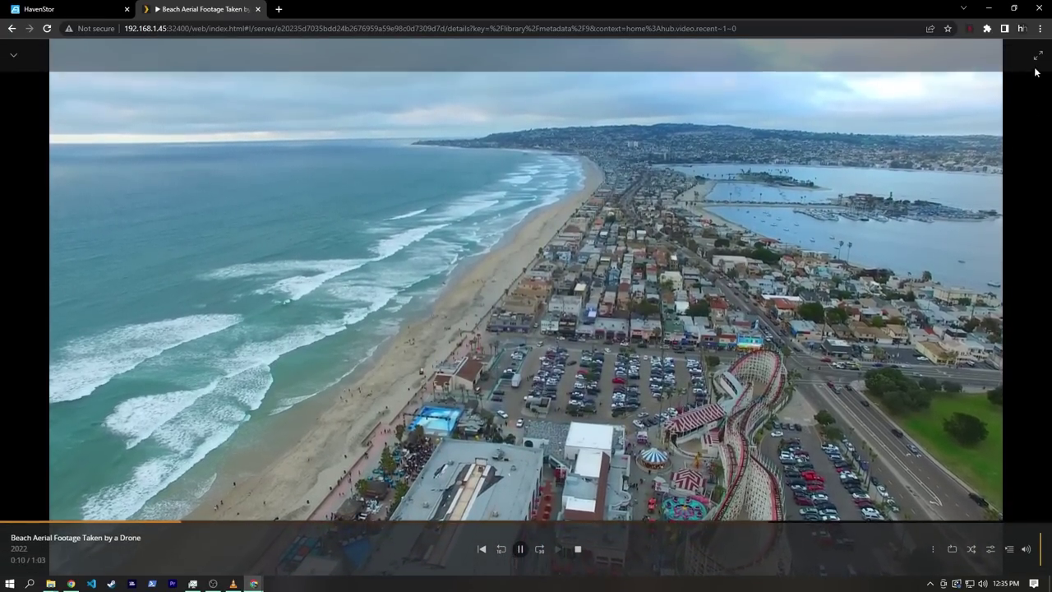
click(1037, 56)
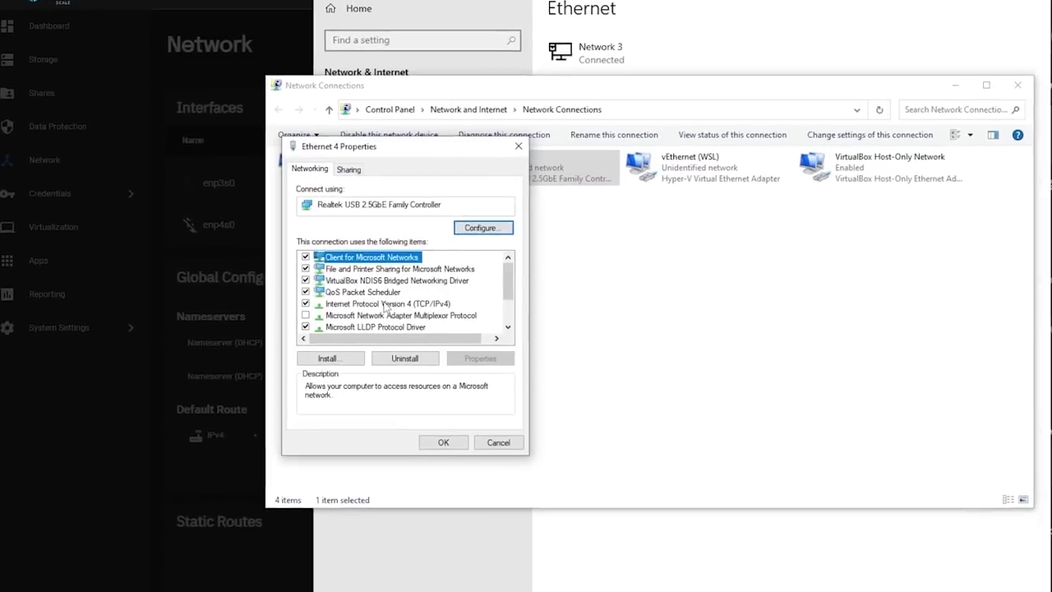
- Open the Internet Protocol Version 4 (TCP/IPv4) properties for the Ethernet 4 adapter
scroll(319, 302, down, 2)
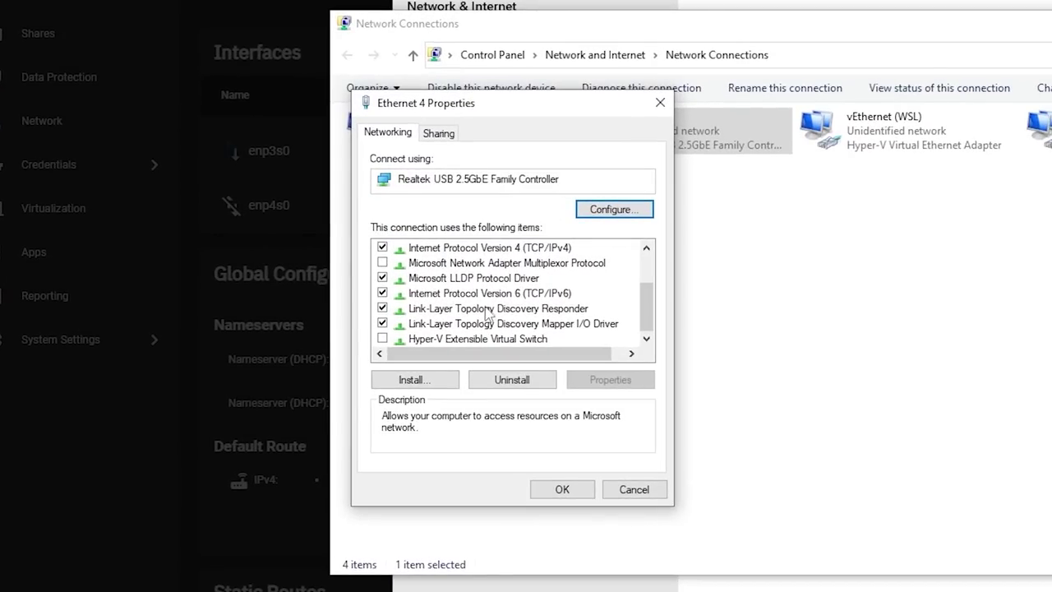
double_click(488, 248)
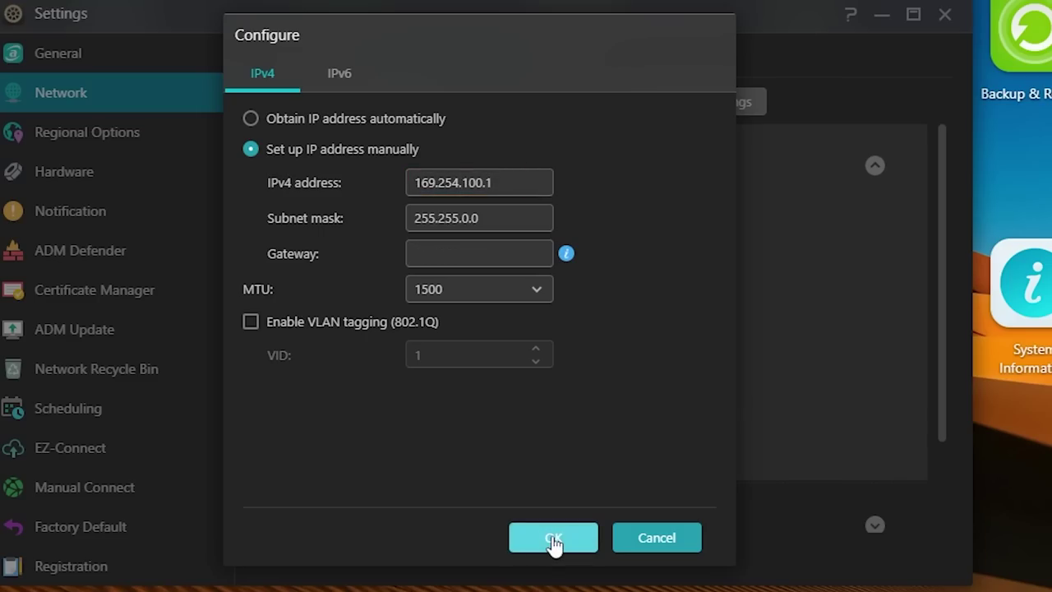
- Apply the manual IPv4 address 169.254.100.1 with mask 255.255.0.0 to the NAS interface
click(553, 539)
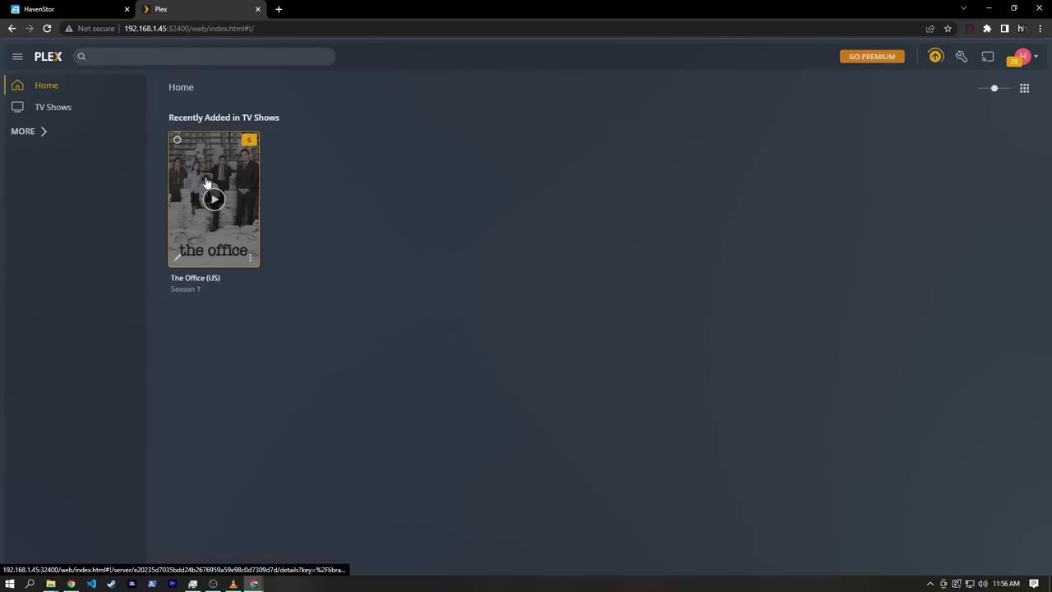
- Play The Office (US) S1 E1 'Pilot' from Recently Added TV Shows
click(213, 201)
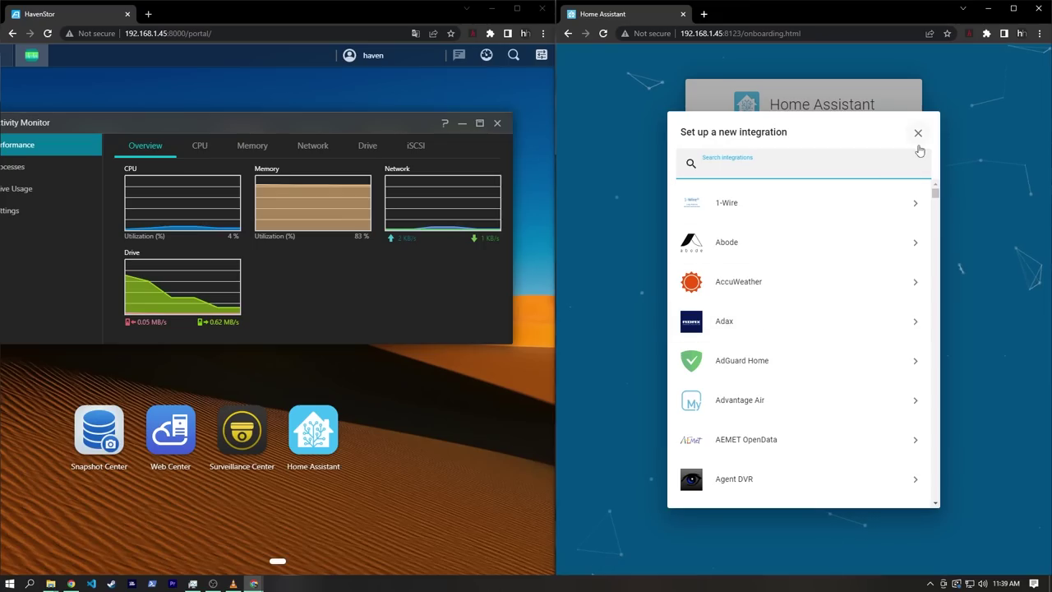
- Dismiss the discovered-integrations dialog and finish Home Assistant onboarding
click(917, 138)
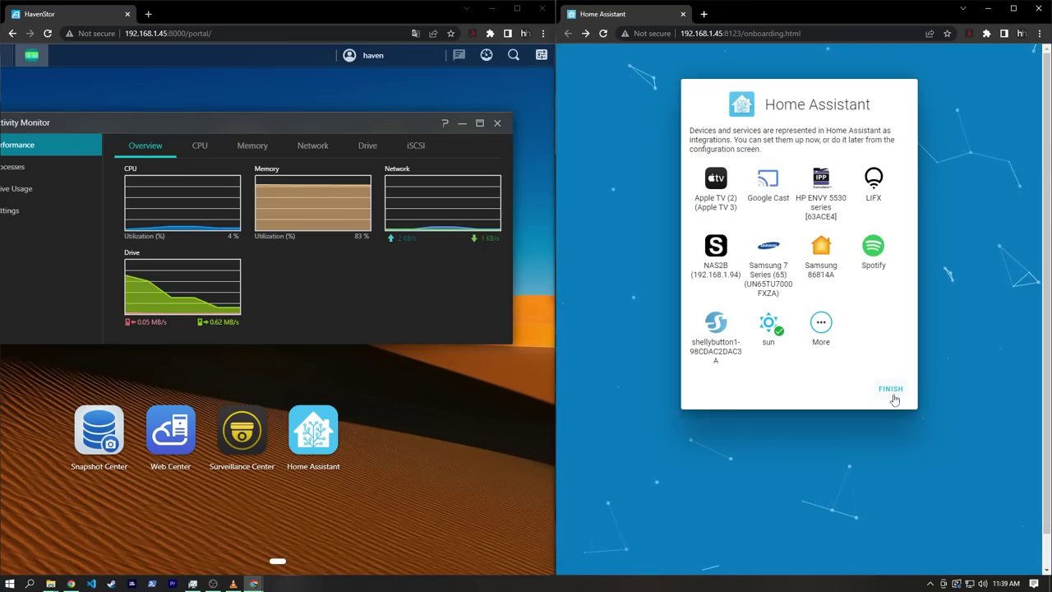
click(893, 392)
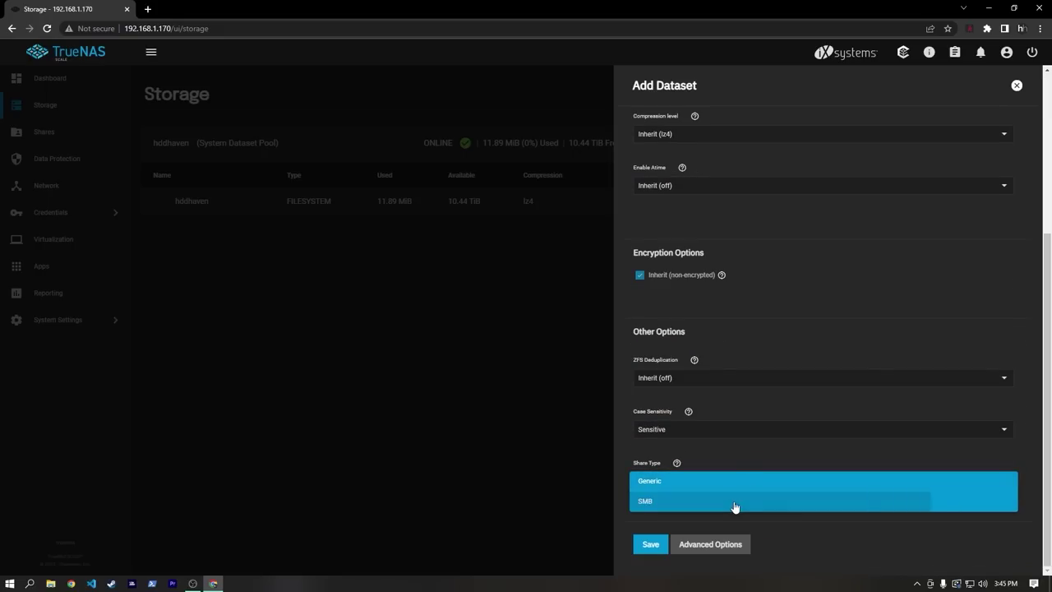
- Save the haven-share dataset with SMB share type, then write smb.conf in nano and exit
click(734, 501)
click(647, 545)
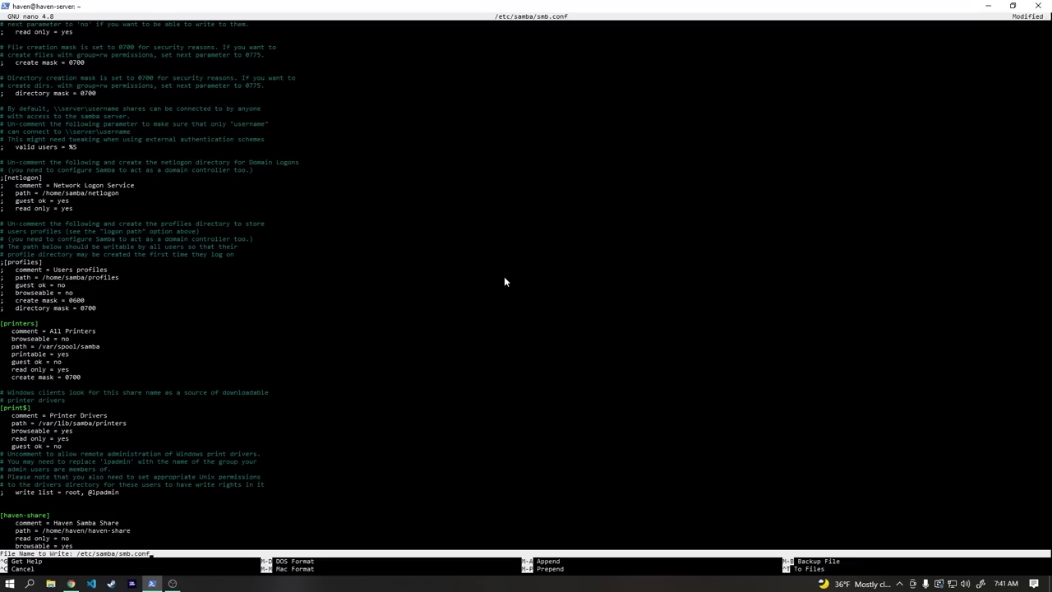
key(Return)
key(ctrl+x)
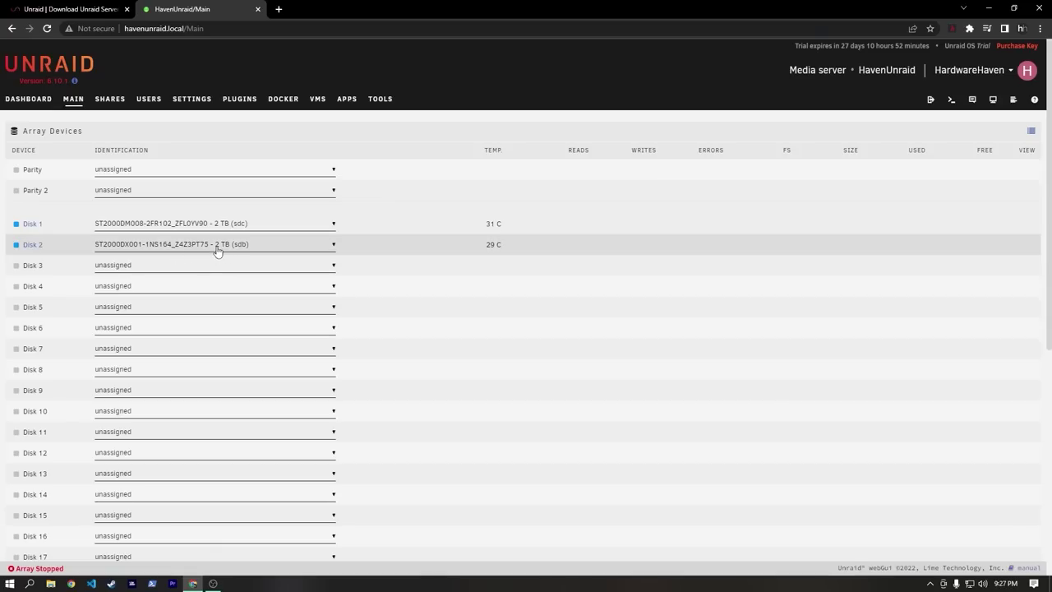
scroll(404, 287, down, 5)
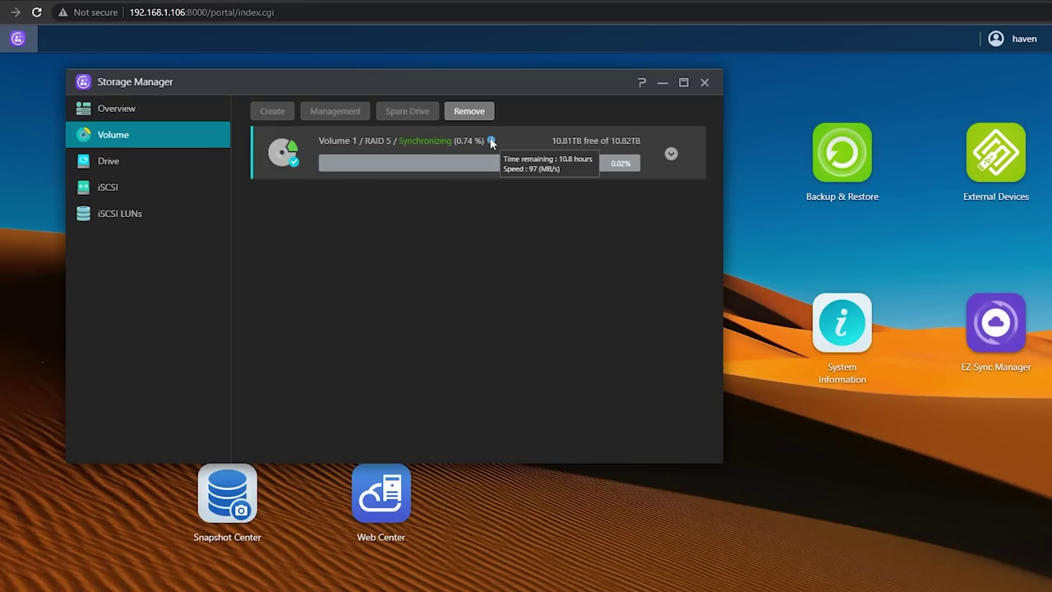
- Check the NAS drives in Storage Manager's Drive page and scroll the All Apps list
click(141, 170)
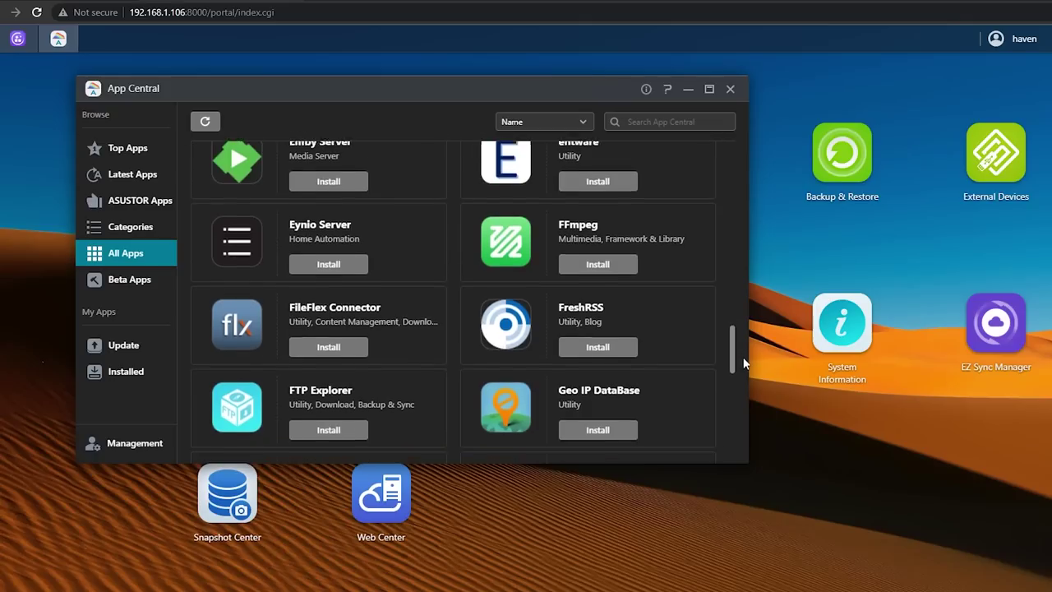
scroll(741, 383, down, 5)
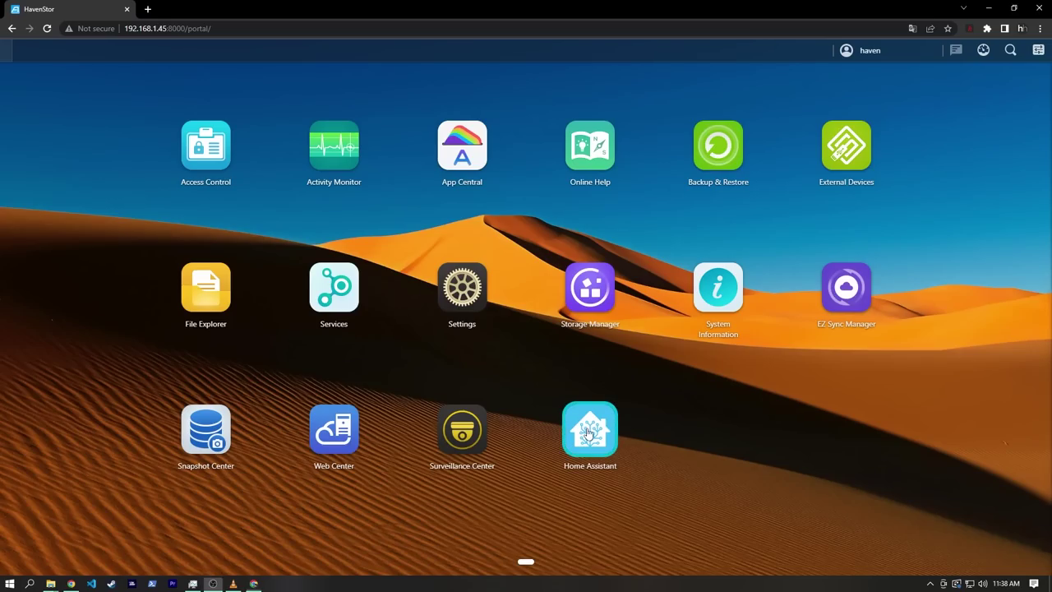
- Launch Home Assistant from its icon on the ADM desktop
click(589, 433)
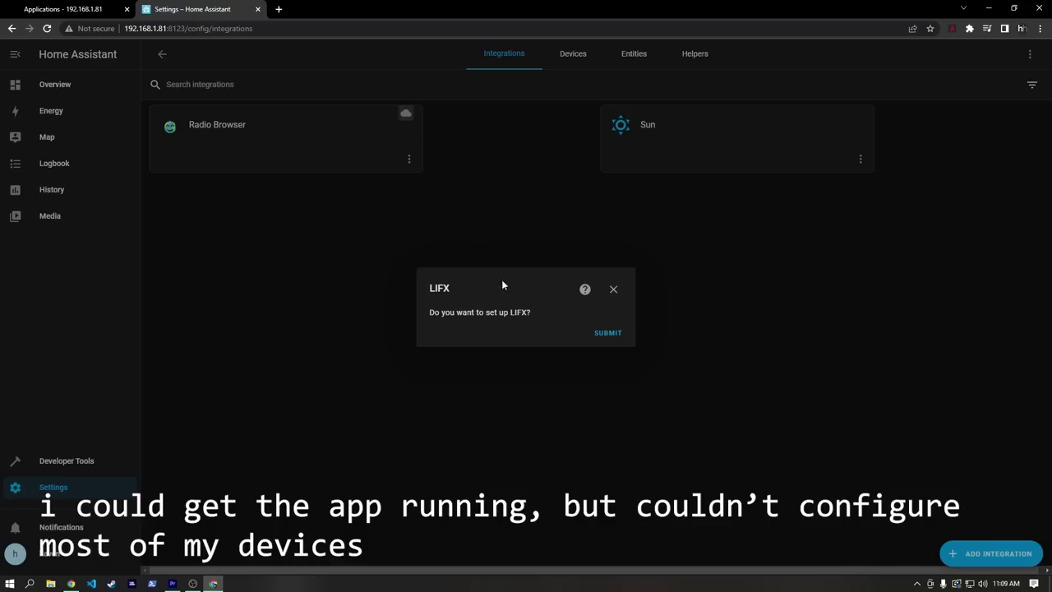
- Submit the LIFX integration setup and close the 'No devices found' message
click(609, 327)
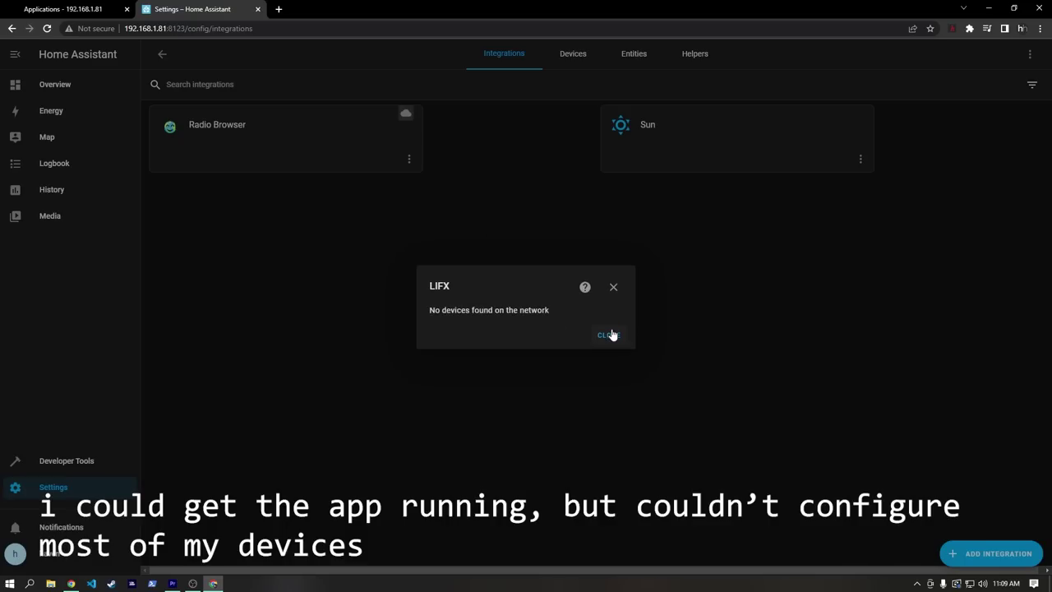
click(608, 335)
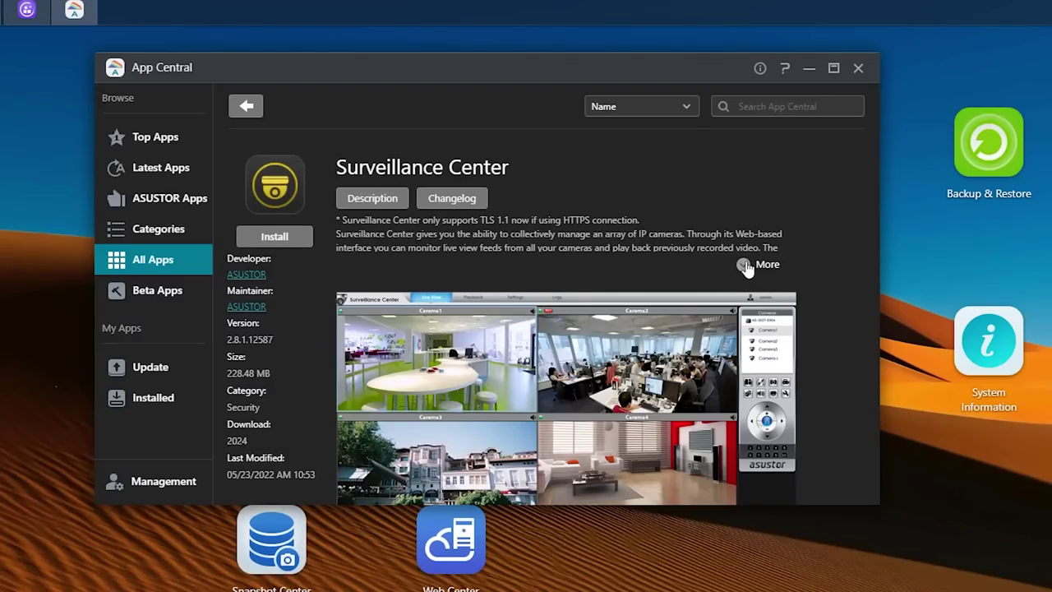
- Expand the full Surveillance Center description and scroll down the app page
click(744, 264)
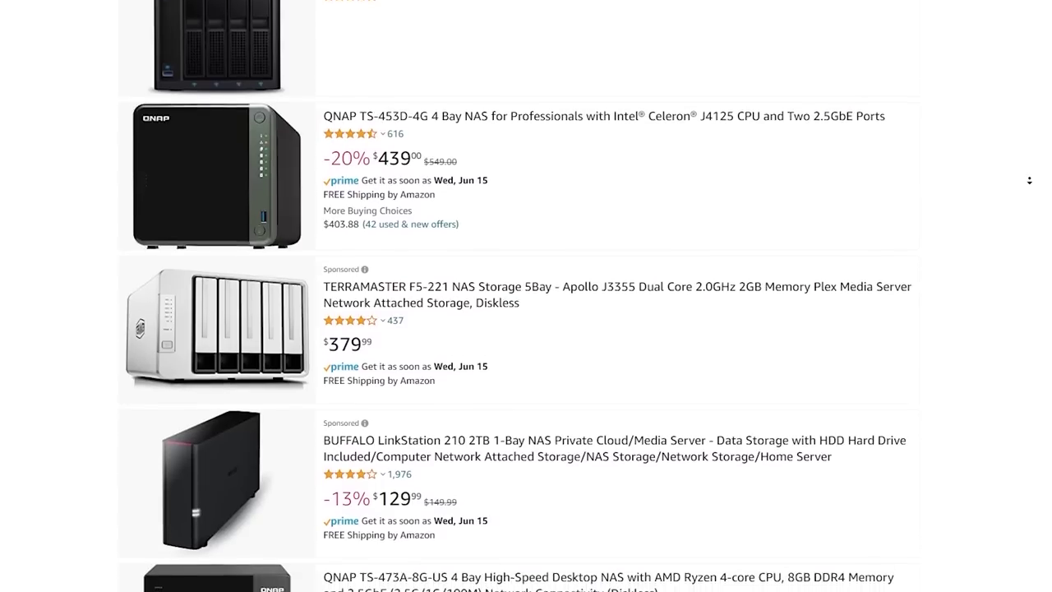
scroll(1029, 180, down, 4)
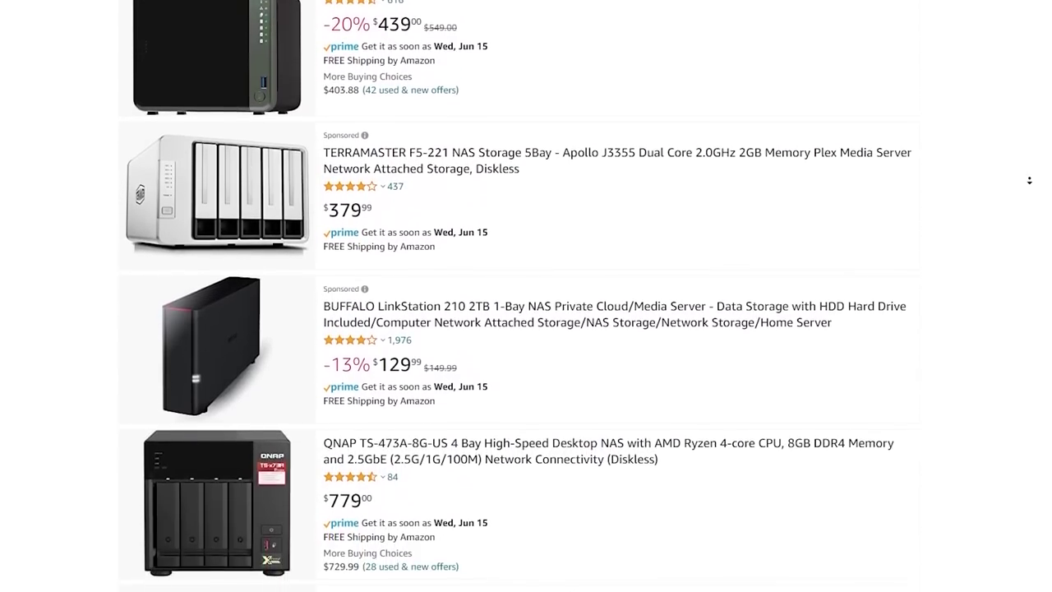
- Select the DRIVESTOR 4 (AS1104T) model on the Downloads page and show its Document listings
scroll(1029, 180, down, 3)
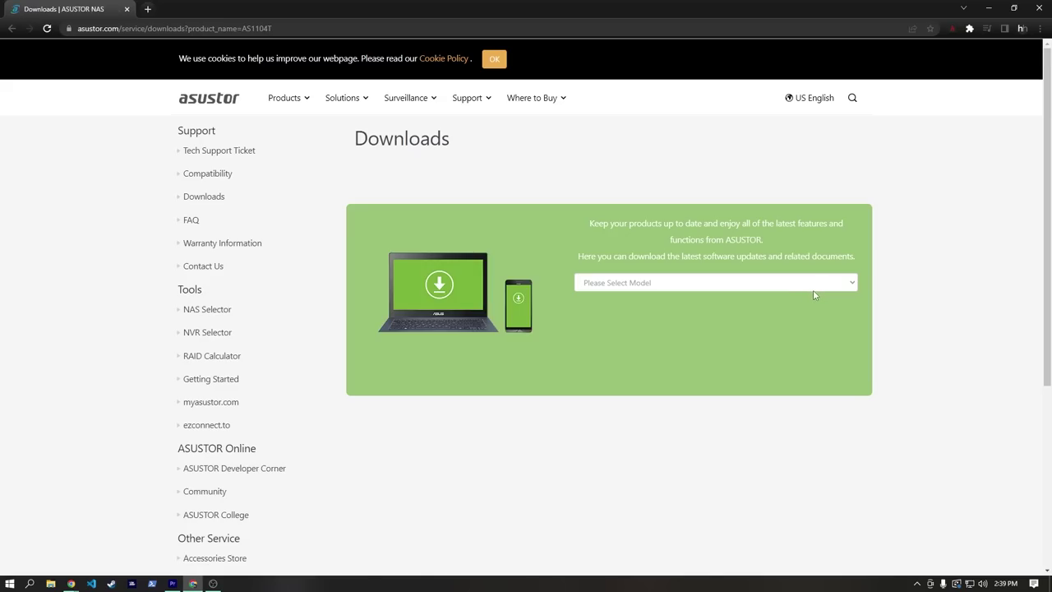
click(800, 282)
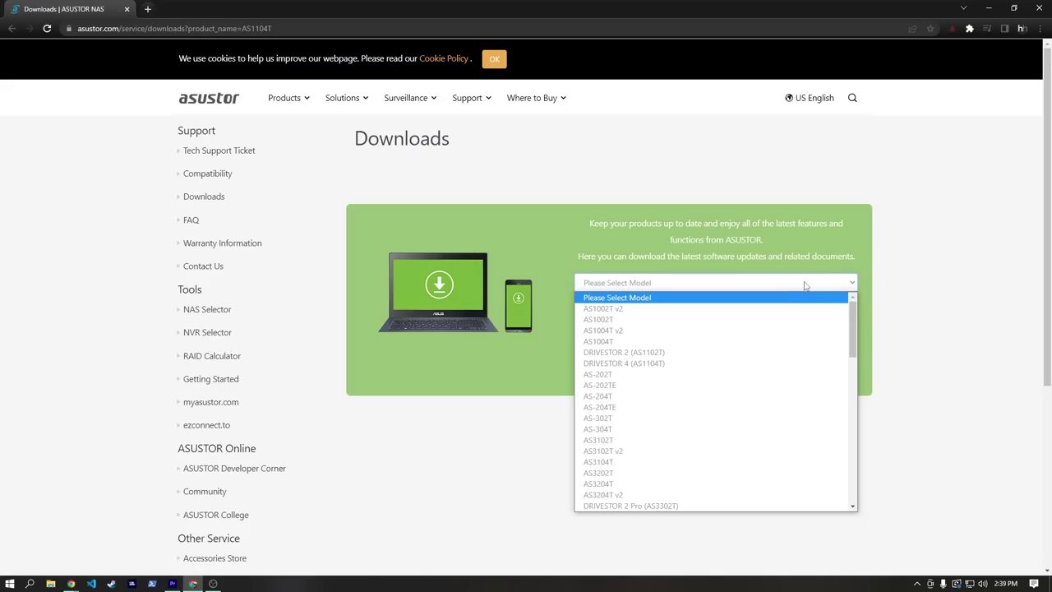
click(677, 364)
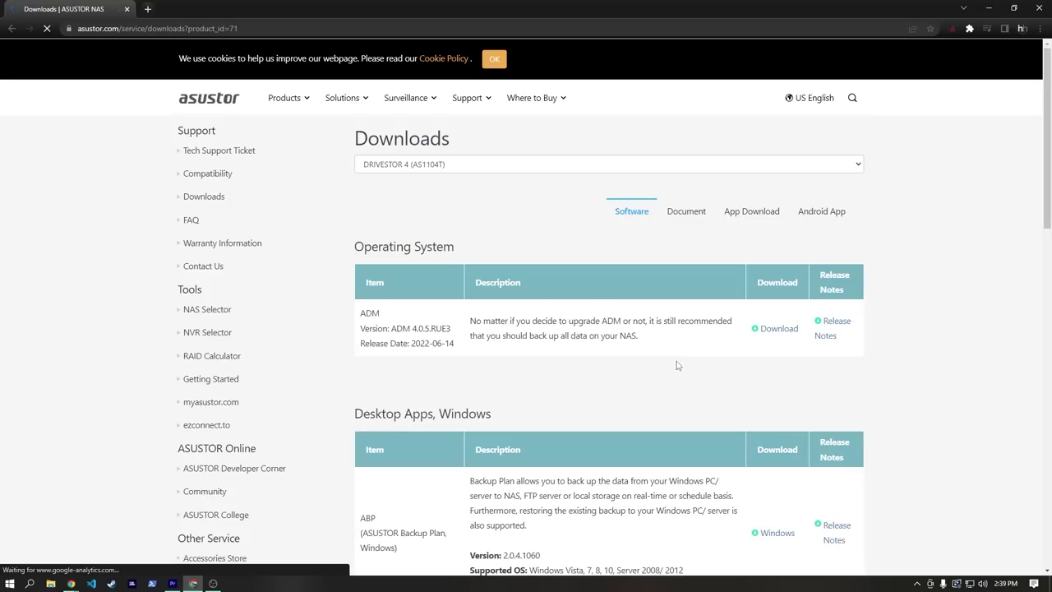
drag(1049, 121, 1048, 294)
scroll(703, 175, up, 7)
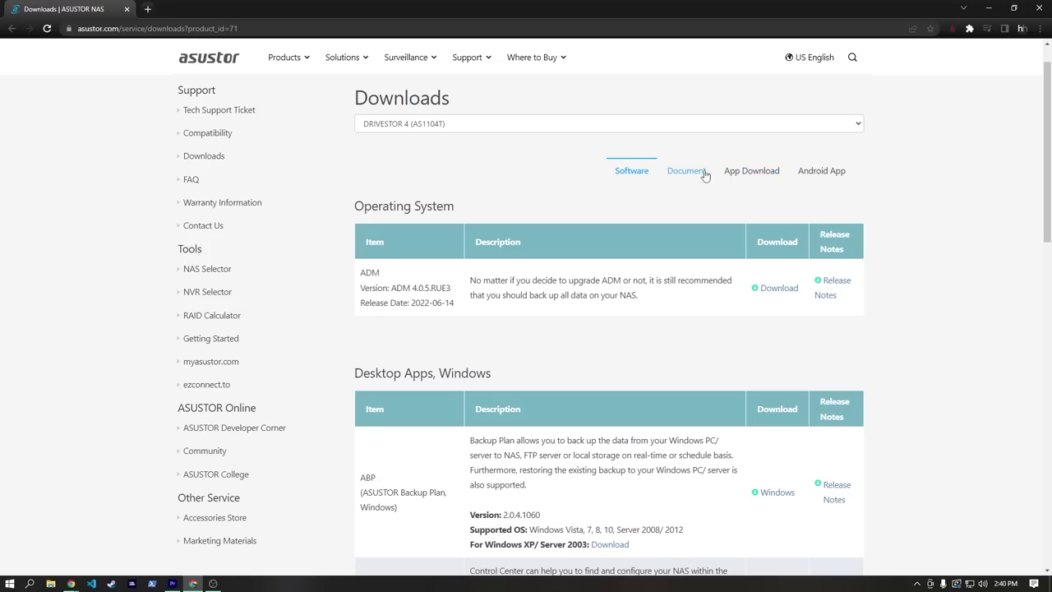
click(702, 175)
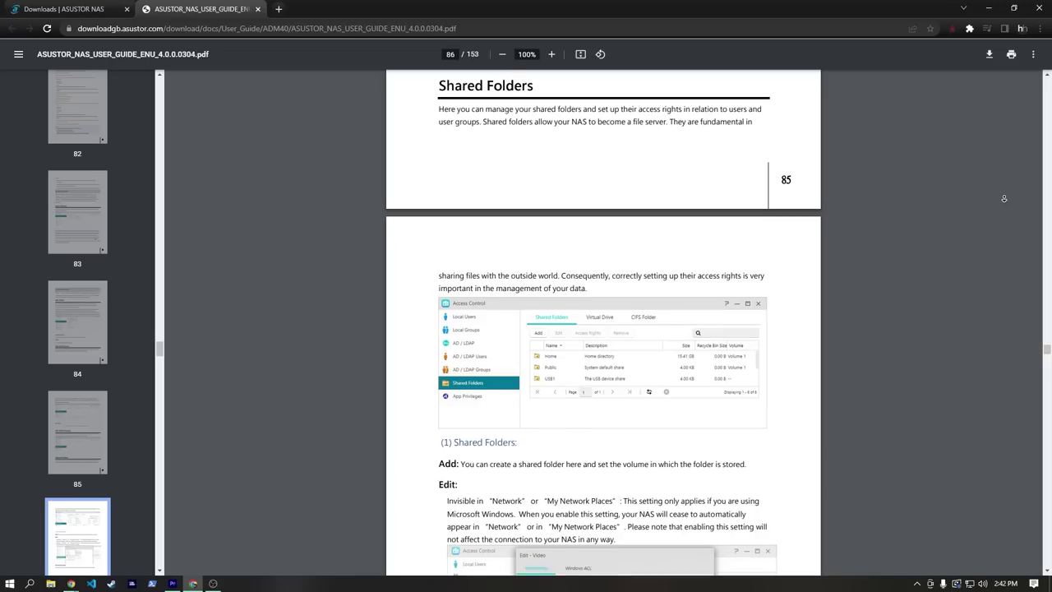
scroll(1007, 205, down, 3)
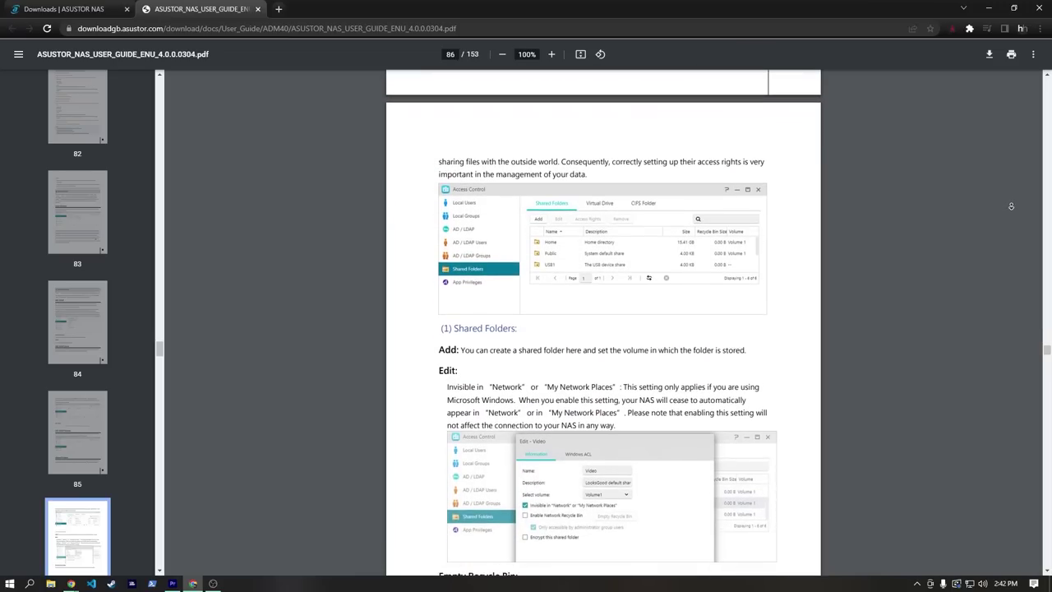